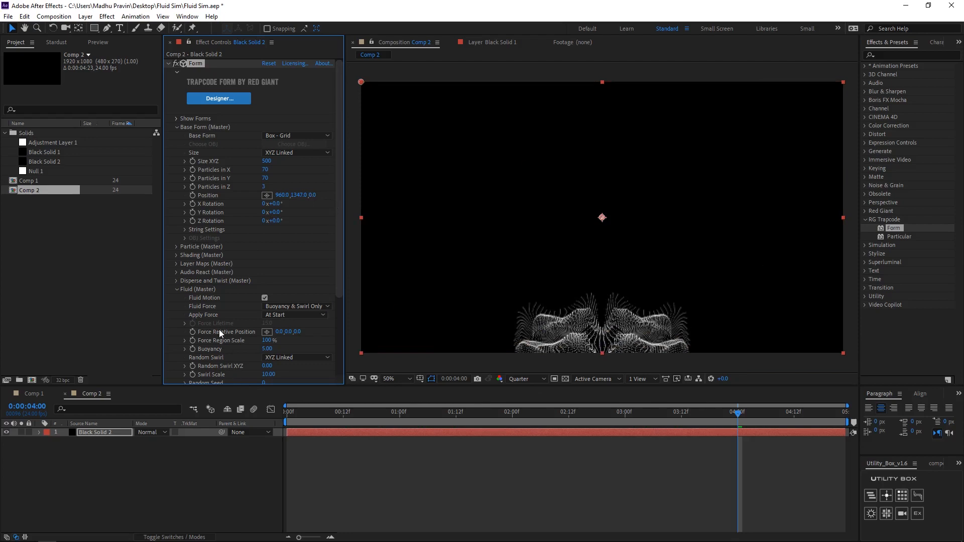
Step: Keyframe Form's Fluid Time Factor at the 1-second mark with a value of 10
left_click(394, 421)
scroll(214, 310, "down", 3)
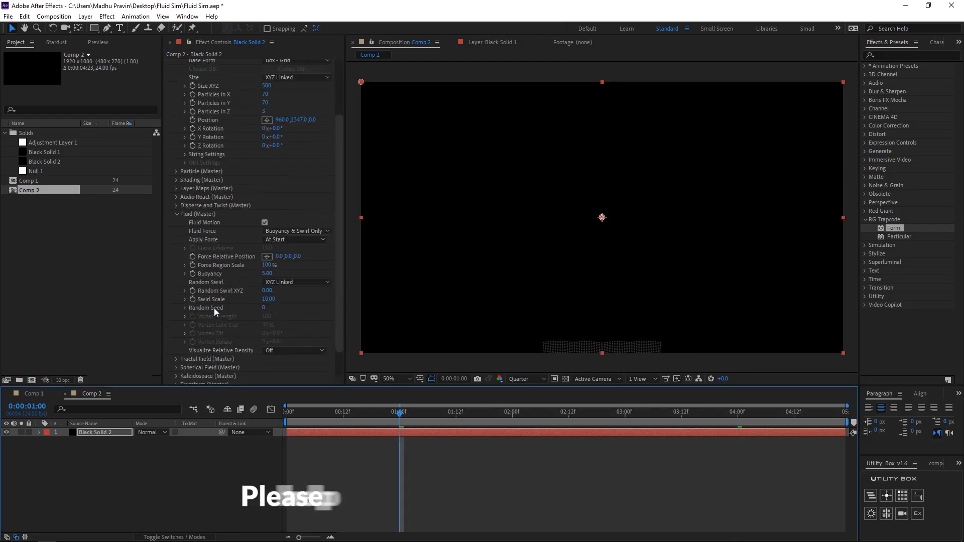
scroll(214, 309, "down", 1)
left_click(177, 363)
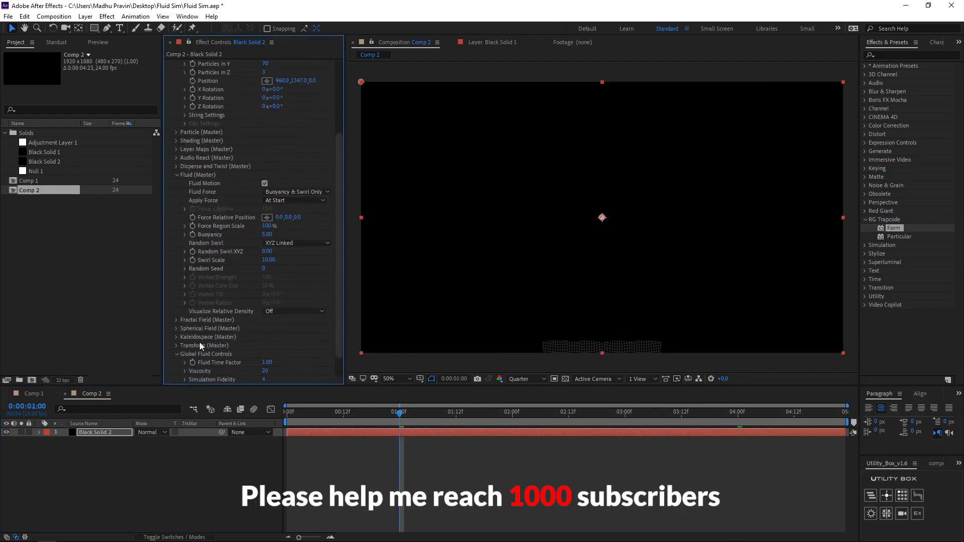
scroll(202, 337, "down", 1)
scroll(204, 331, "down", 1)
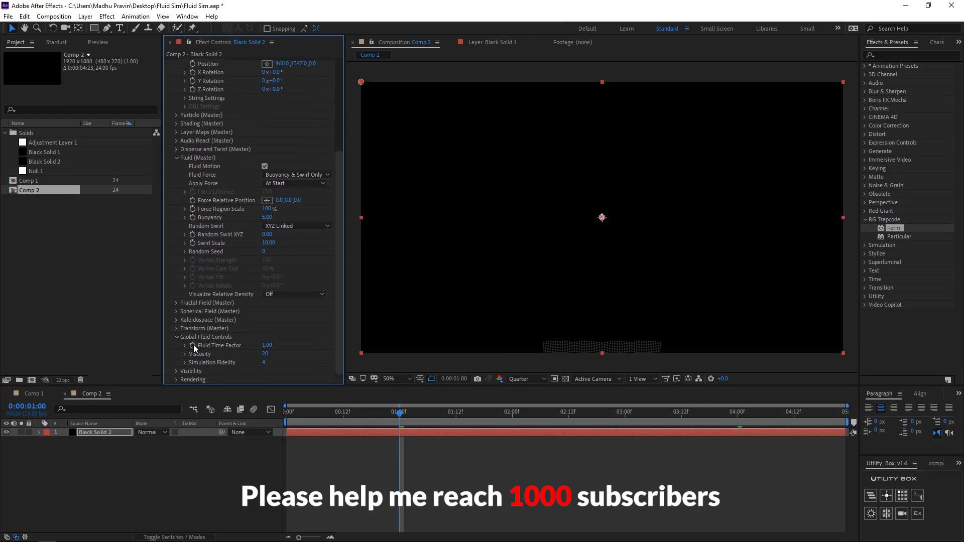
key("Return")
Step: Add a Fluid Time Factor keyframe of 0.40 at the 2-second mark
left_click_drag(459, 414, 512, 413)
left_click(269, 345)
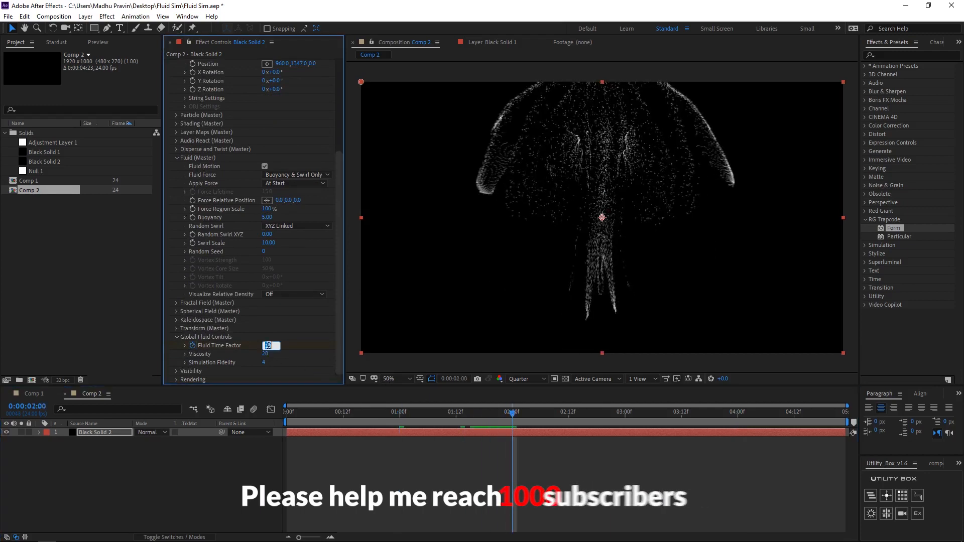
type("40")
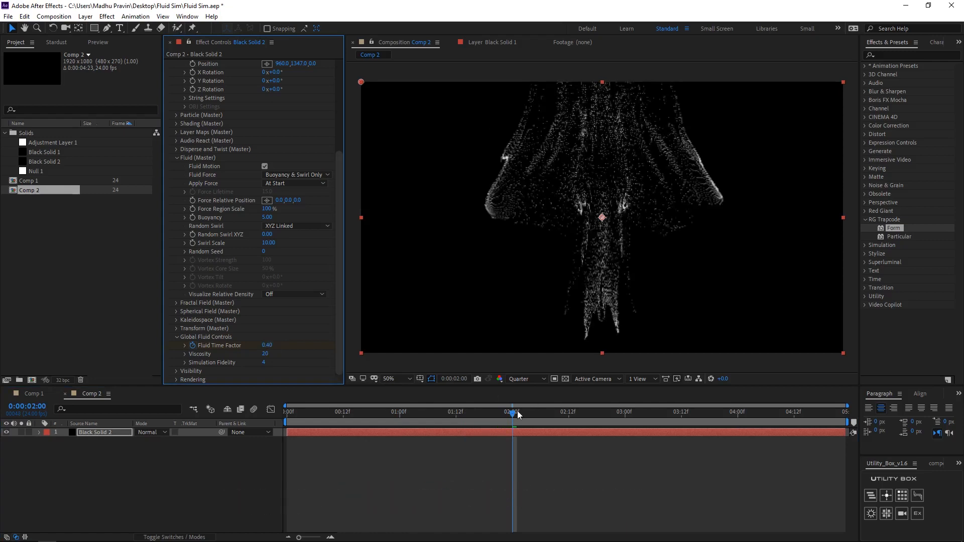
mouse_move(512, 413)
left_mouse_down()
mouse_move(429, 424)
mouse_move(522, 417)
left_mouse_up()
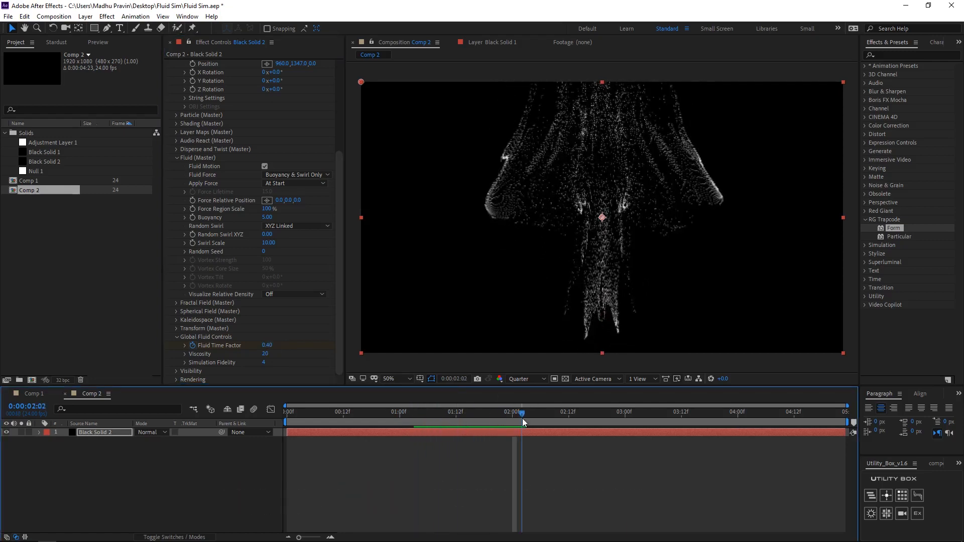
Step: Add a new camera layer to Comp 2
right_click(97, 448)
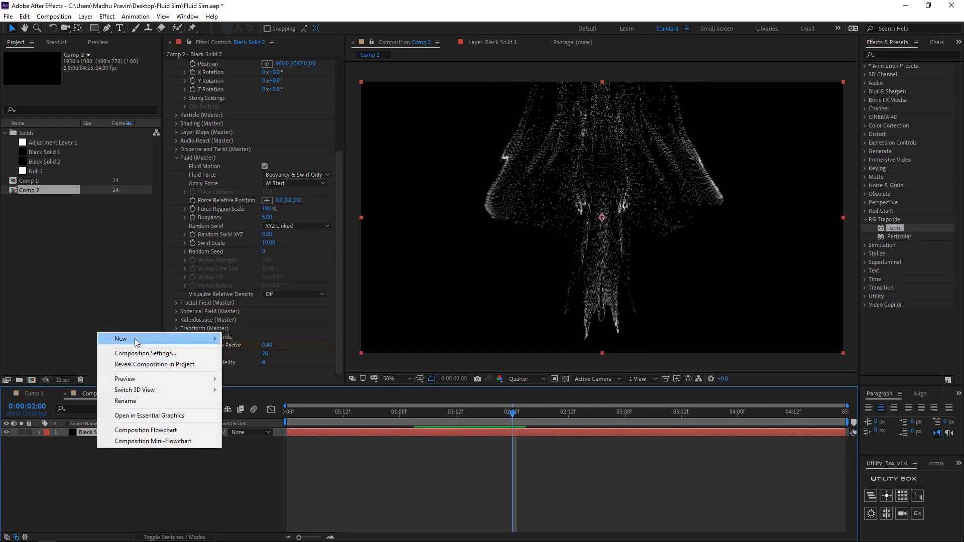
mouse_move(138, 339)
left_click(281, 387)
left_click(322, 360)
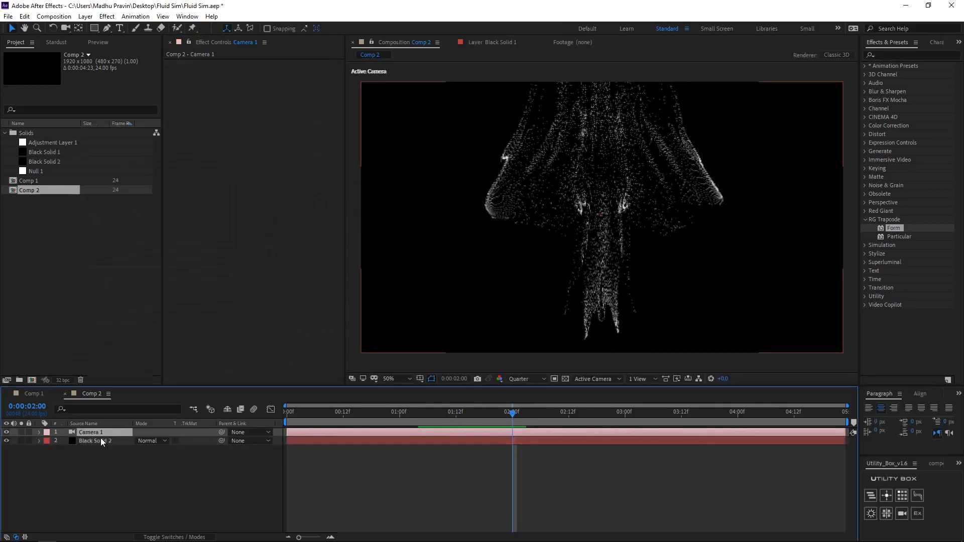
Step: Add a null object as Camera 1's parent and raise it in the view to frame the particle plume
right_click(97, 432)
mouse_move(133, 383)
left_click(261, 388)
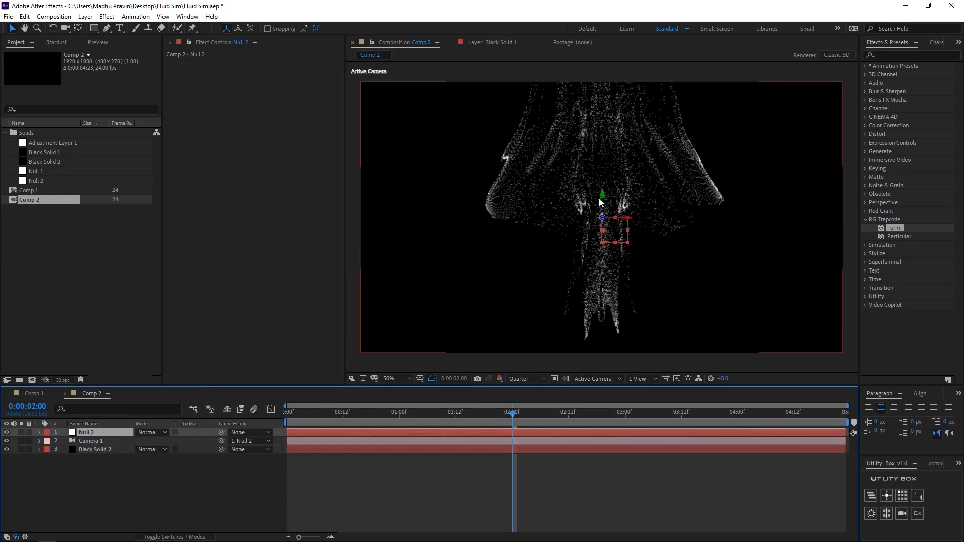
left_click_drag(602, 195, 602, 24)
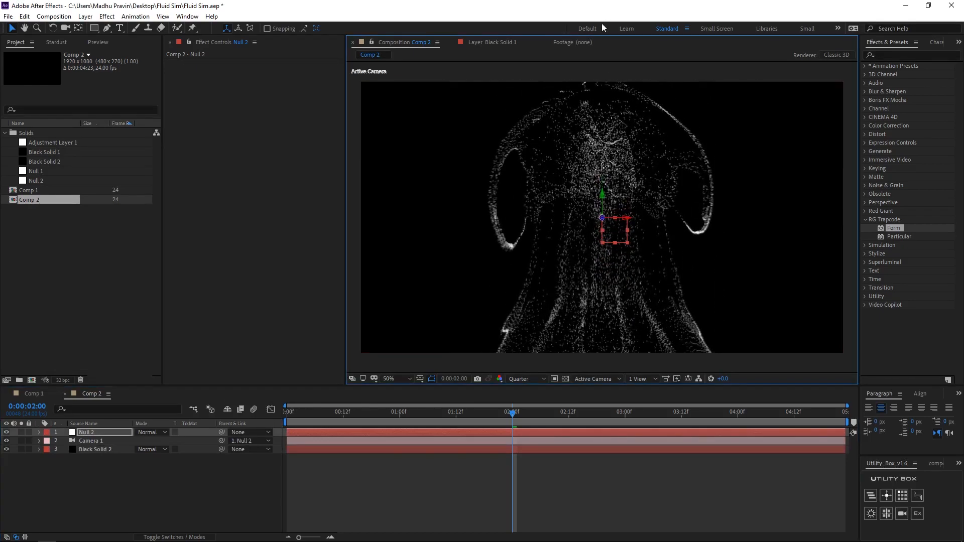
Step: Set Random Swirl XYZ to 2 and Random Seed to 6 in the fluid settings of Black Solid 2
left_click(93, 449)
scroll(228, 277, "down", 5)
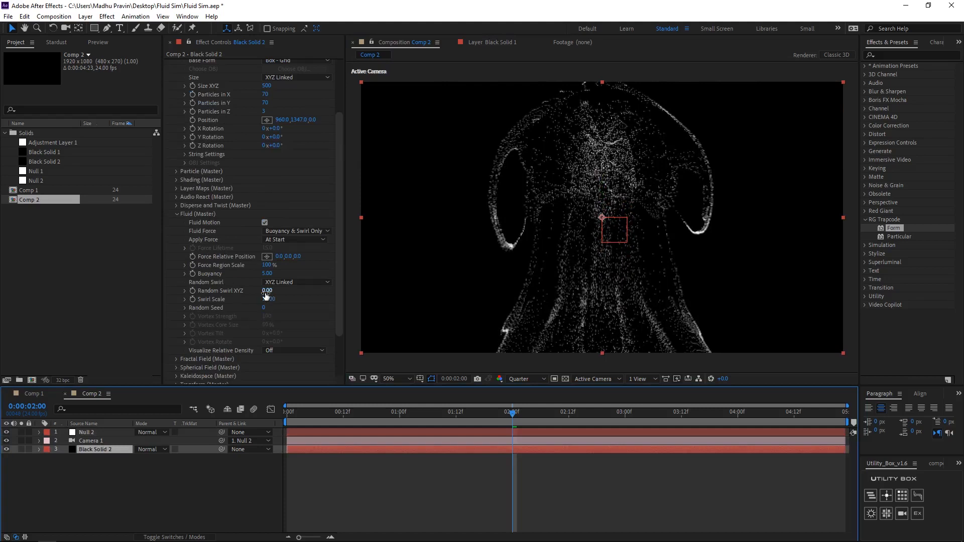
left_click(264, 309)
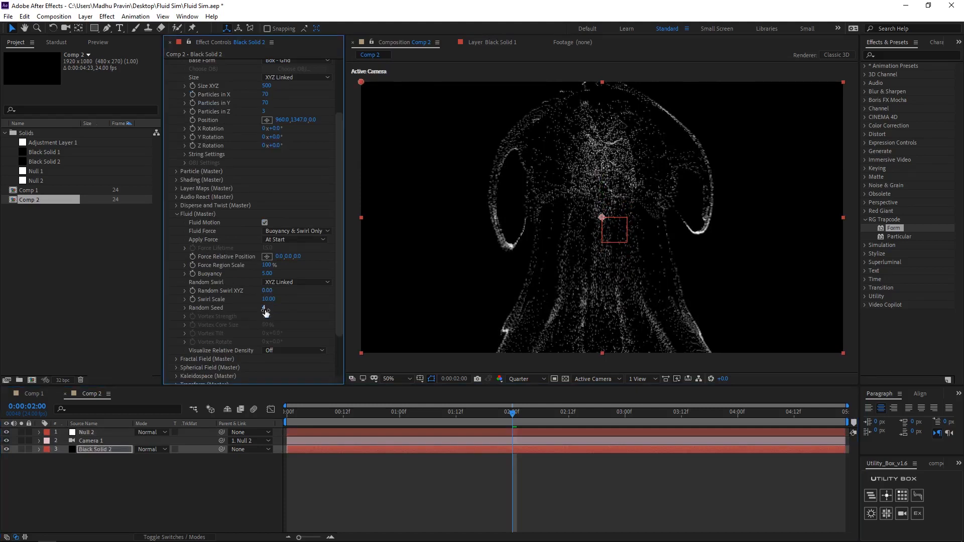
key("Return")
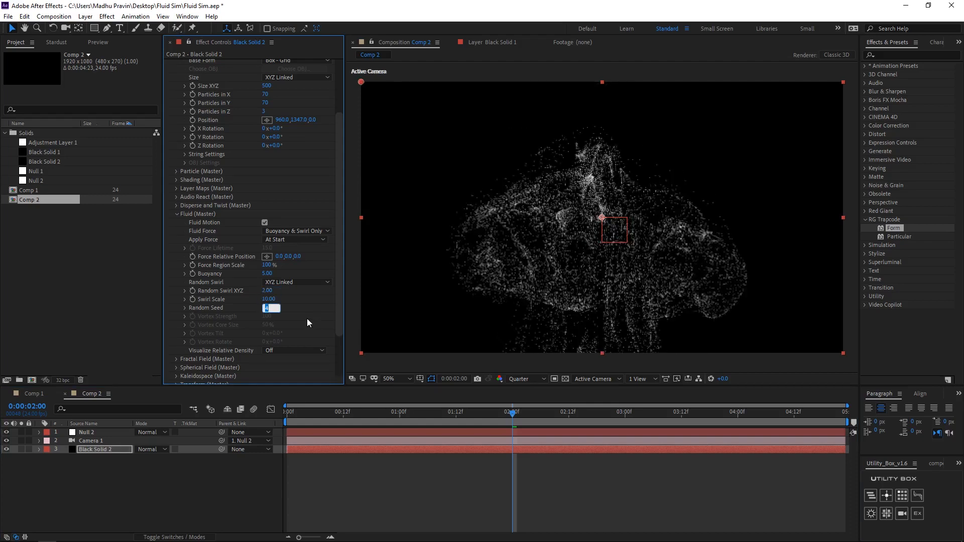
type("5")
key("Return")
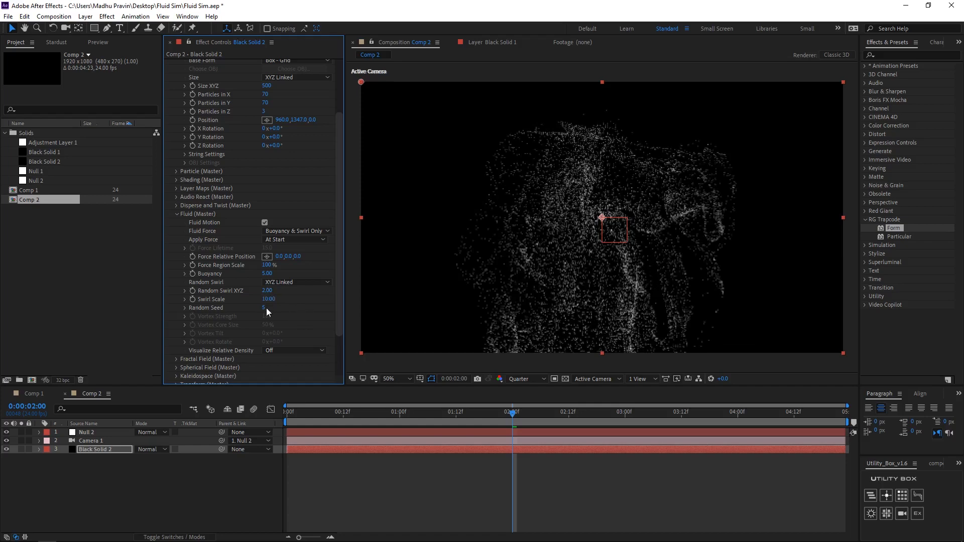
type("6")
key("Return")
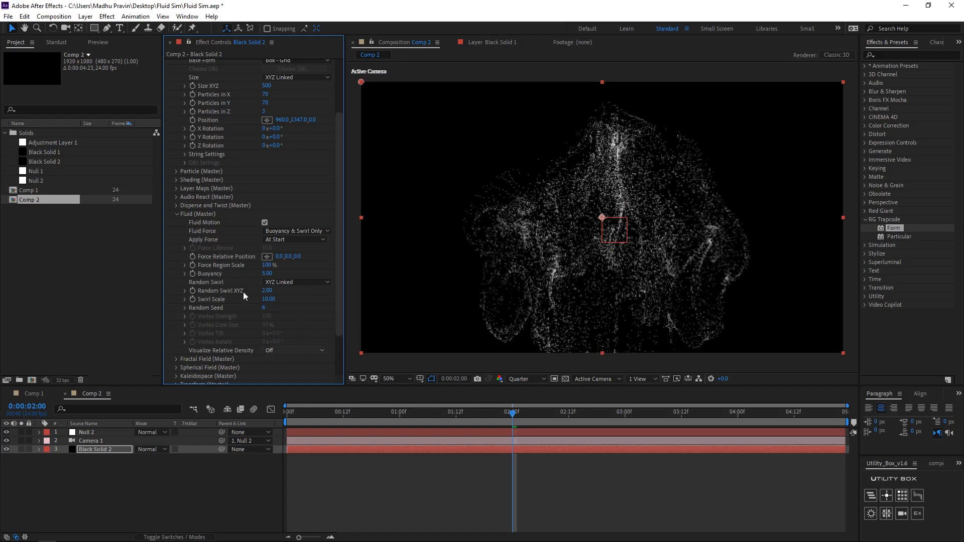
Step: Set the Form particles' Set Color option to Over X
scroll(230, 252, "up", 3)
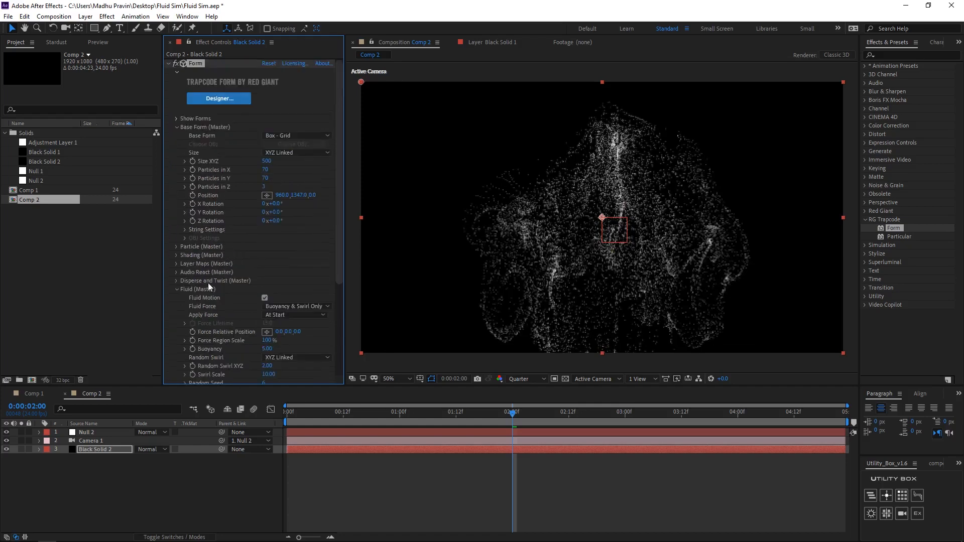
left_click(177, 290)
left_click(176, 246)
scroll(260, 297, "down", 2)
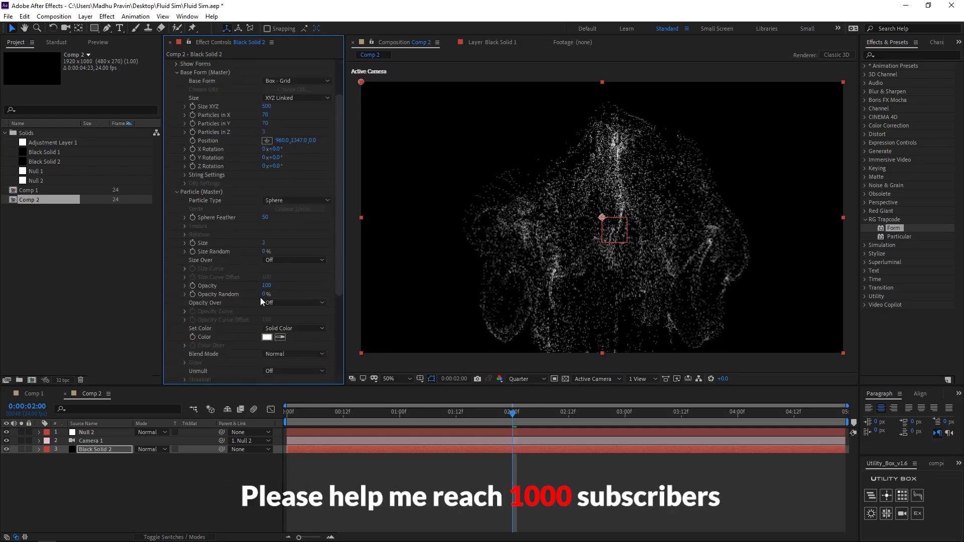
left_click(289, 329)
left_click(292, 354)
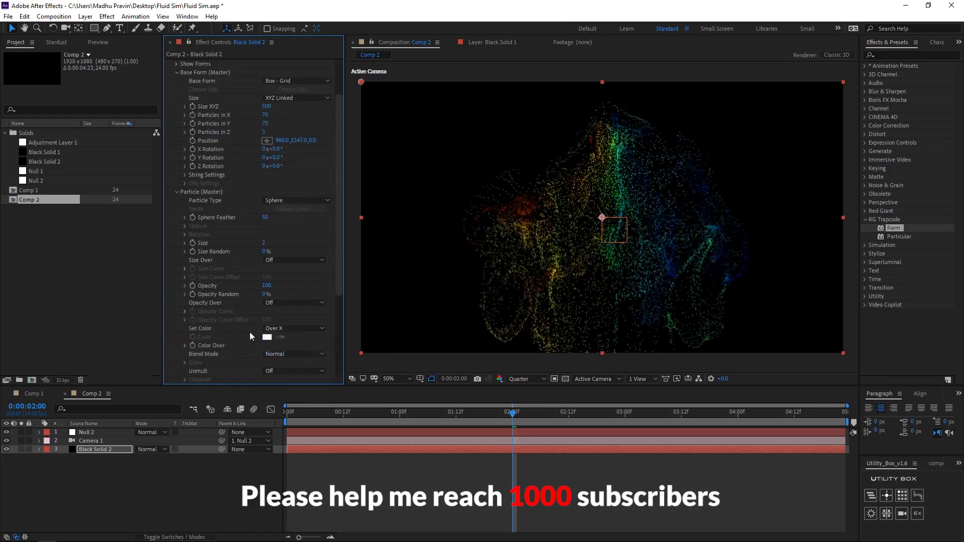
Step: Remove the yellow, green and blue stops from the Color Over gradient and recolour its red stop orange
left_click(185, 345)
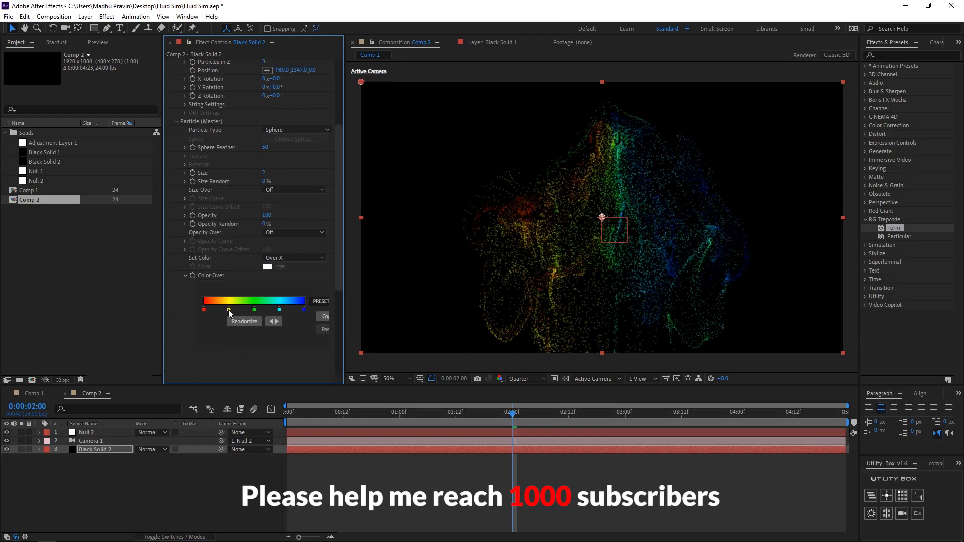
left_click_drag(229, 310, 227, 344)
left_click_drag(254, 309, 254, 336)
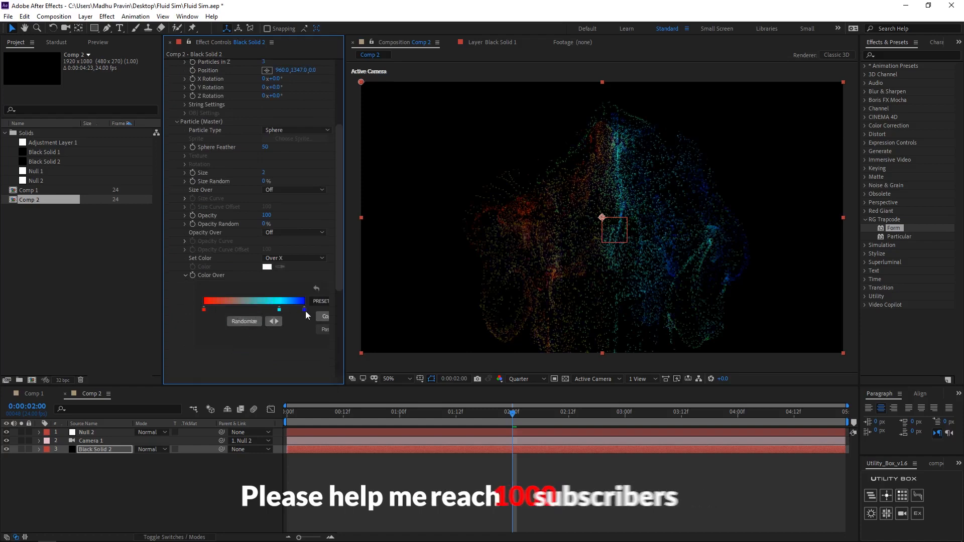
left_click_drag(304, 309, 305, 326)
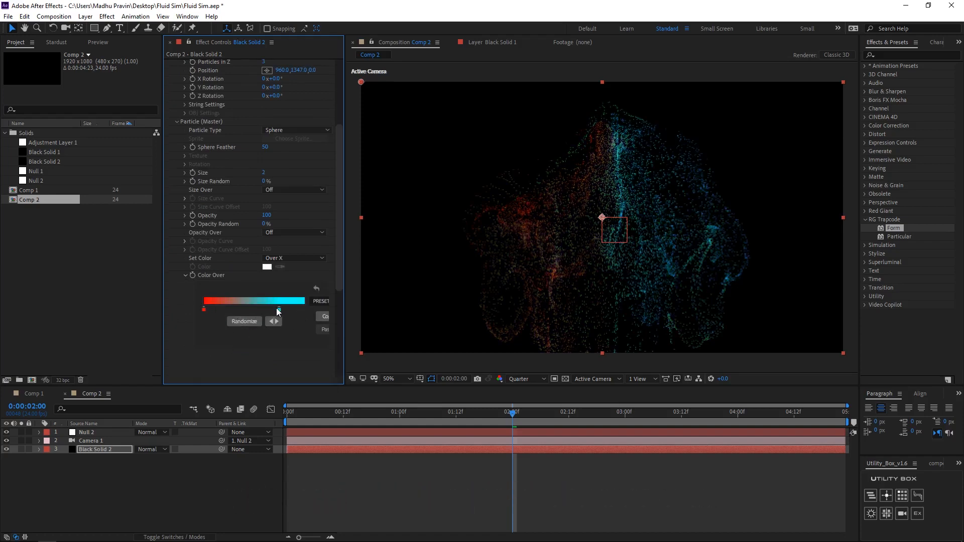
double_click(203, 309)
left_click_drag(210, 352, 208, 371)
left_click(281, 251)
Step: Show the rotation properties of Null 2 and set its Y Rotation to 12°
left_click(86, 433)
key("r")
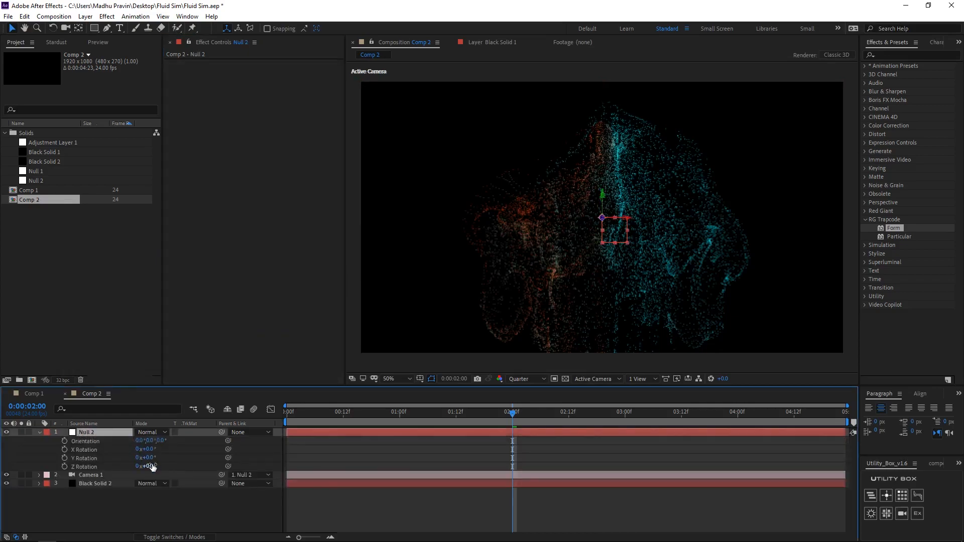
left_click_drag(153, 458, 160, 459)
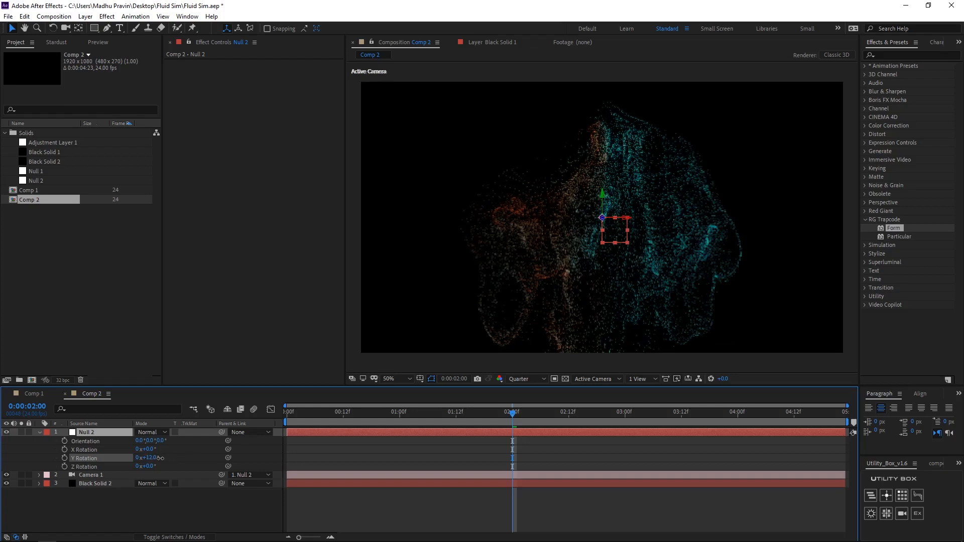
Step: Move the orange and cyan stops of the Color Over gradient rightward to balance the two colours around the middle
left_click(91, 484)
scroll(252, 298, "down", 5)
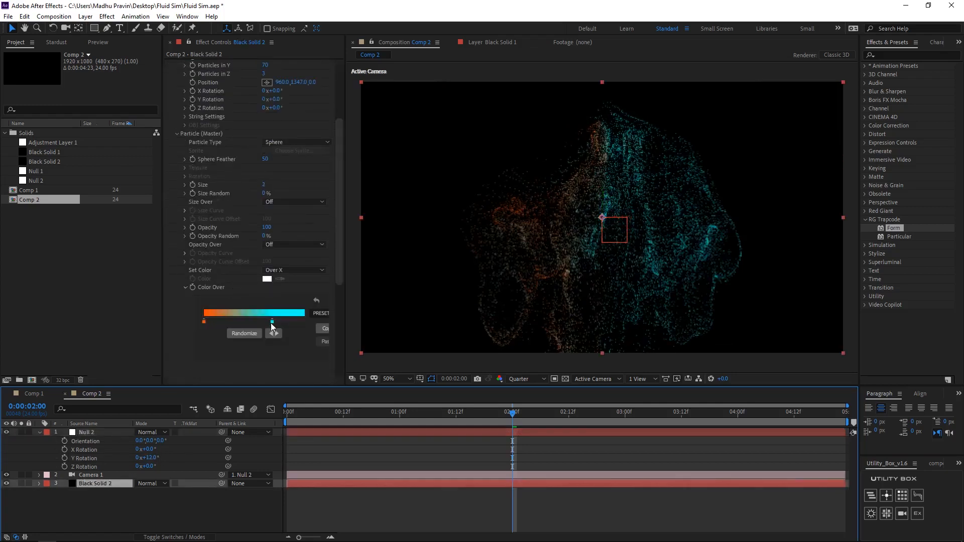
left_click_drag(271, 325, 283, 324)
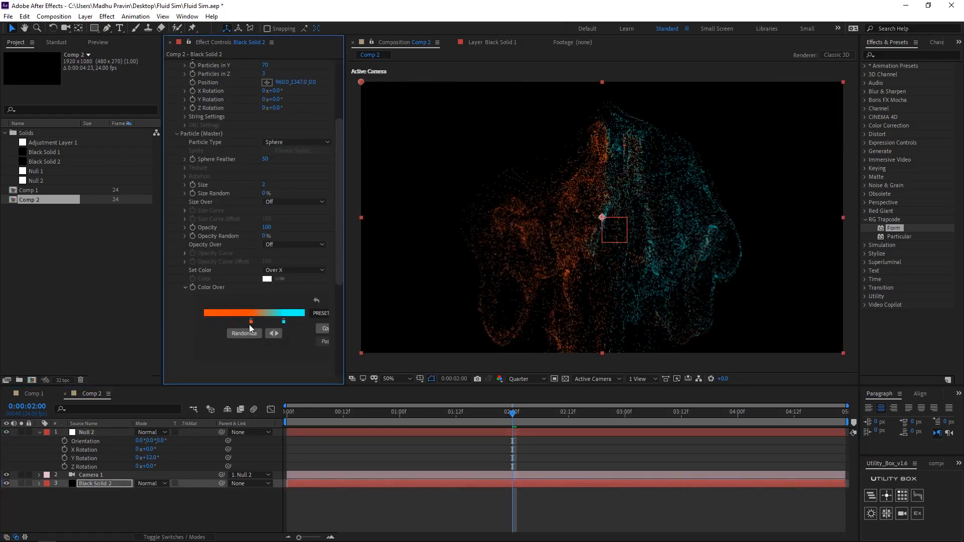
Step: Set the Y Rotation of Null 2 to -31° and preview the animation from the first frame
left_click_drag(153, 462, 131, 462)
left_click_drag(431, 415, 279, 432)
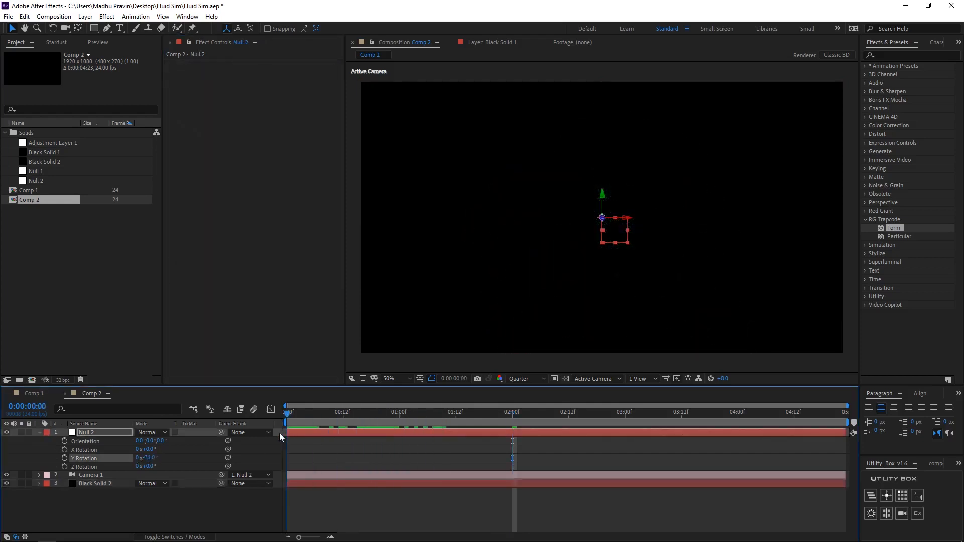
key("space")
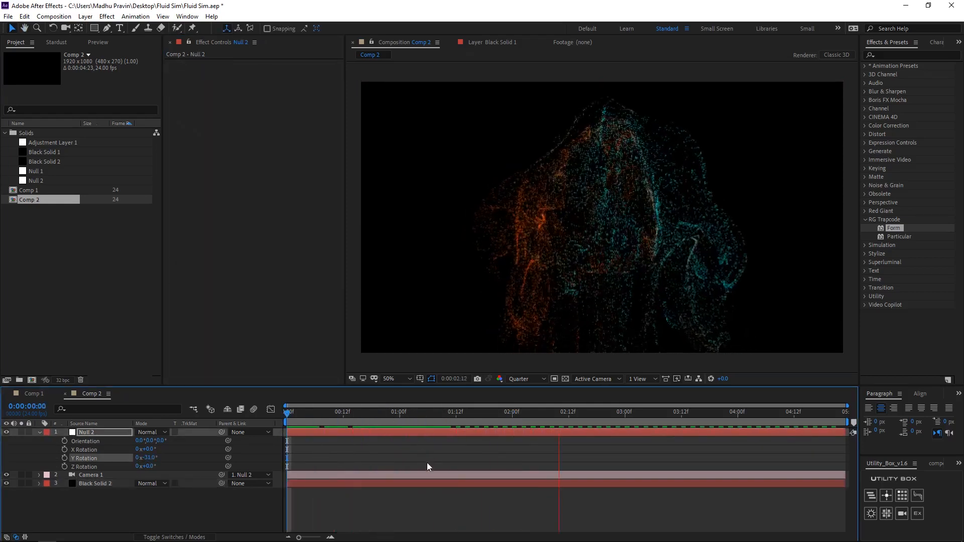
key("space")
Step: Reveal the keyframes of Black Solid 2 and shift both Fluid Time Factor keyframes about half a second earlier
left_click(380, 486)
key("u")
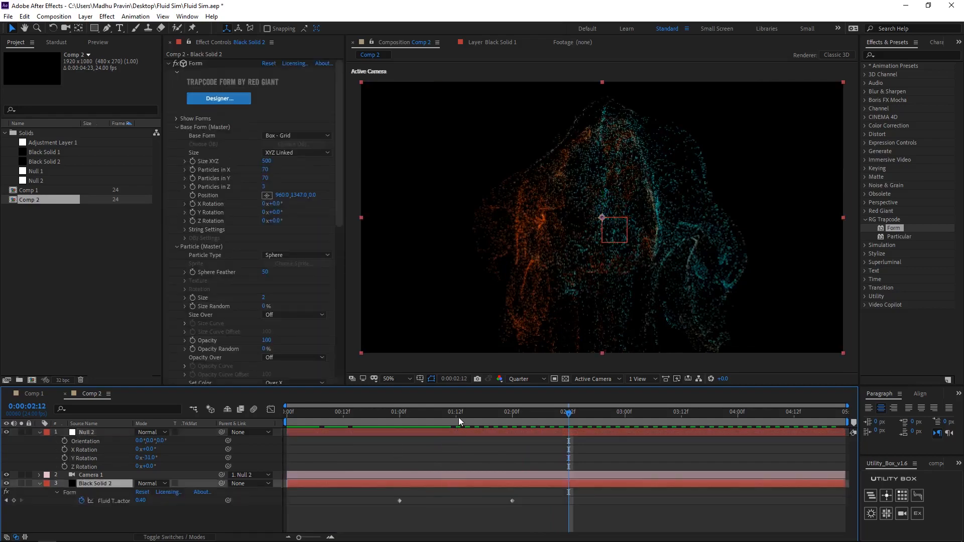
left_click_drag(461, 418, 399, 415)
left_click(121, 502)
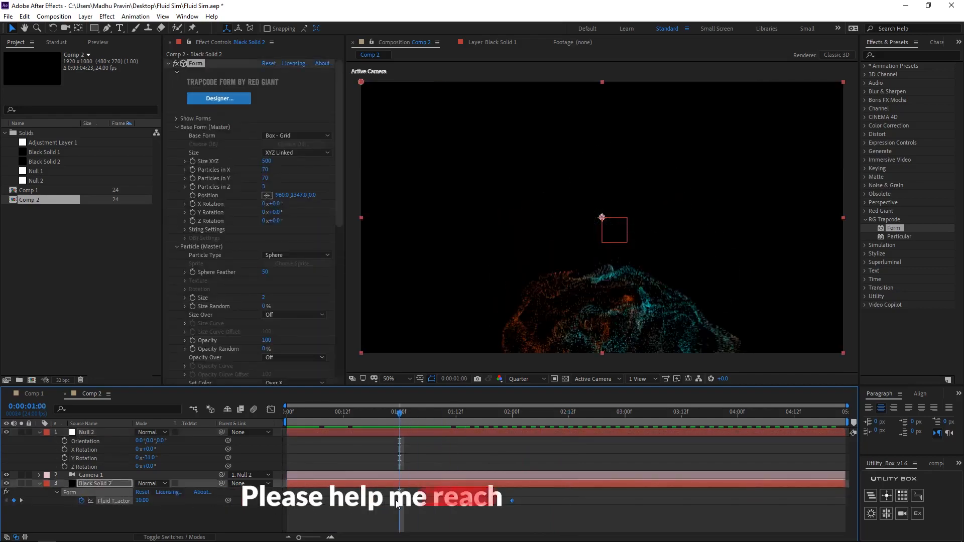
left_click_drag(400, 501, 336, 502)
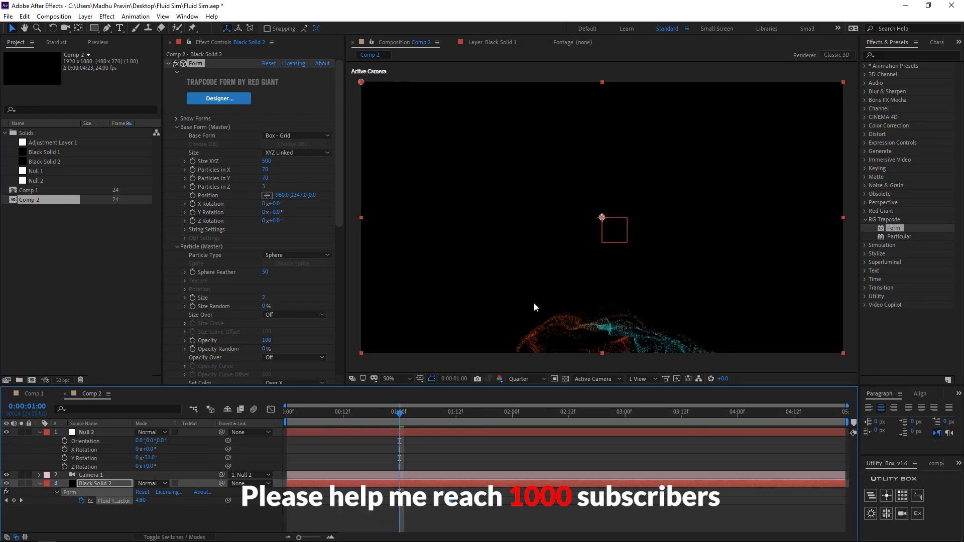
Step: Lower Null 2 to reframe the particles higher in the view and preview the animation from the first frame
left_click(91, 435)
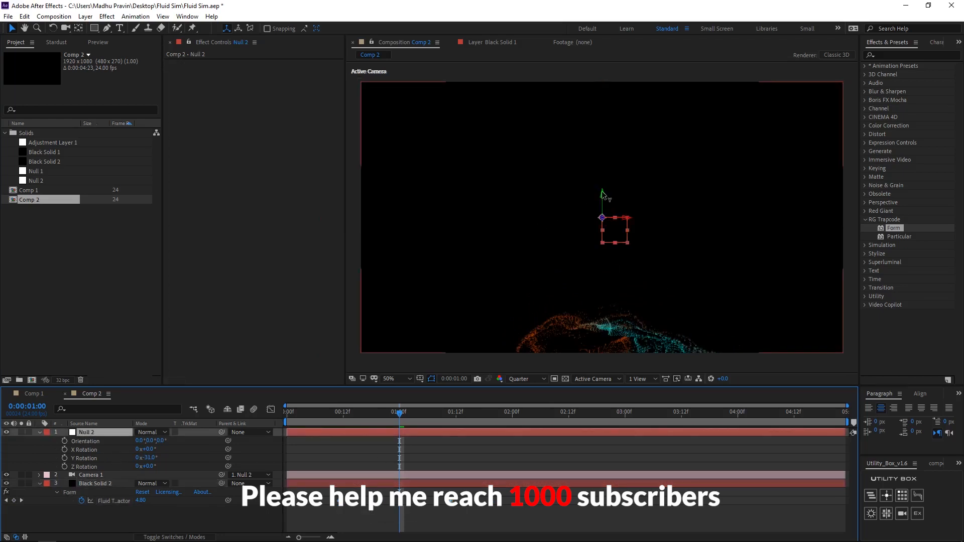
left_click_drag(601, 193, 602, 304)
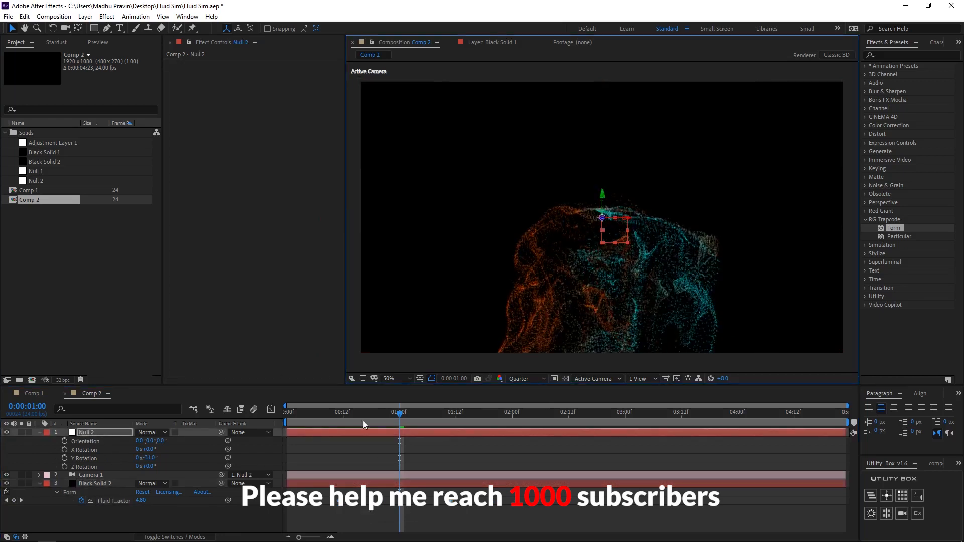
left_click_drag(399, 418, 286, 451)
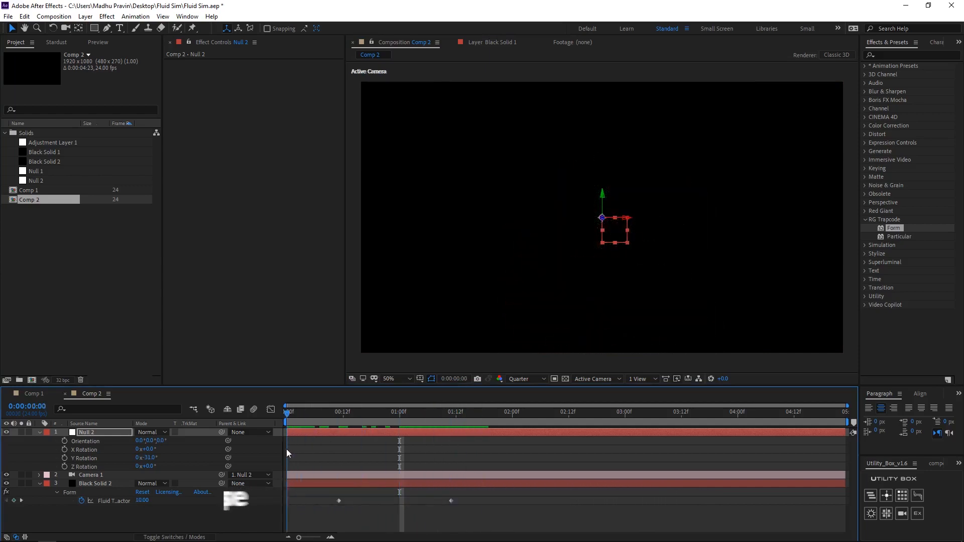
key("space")
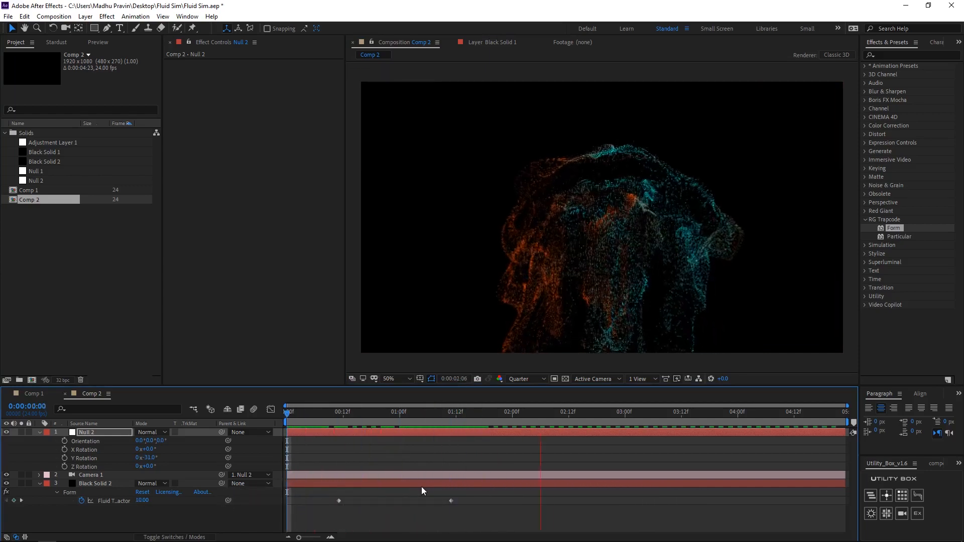
key("space")
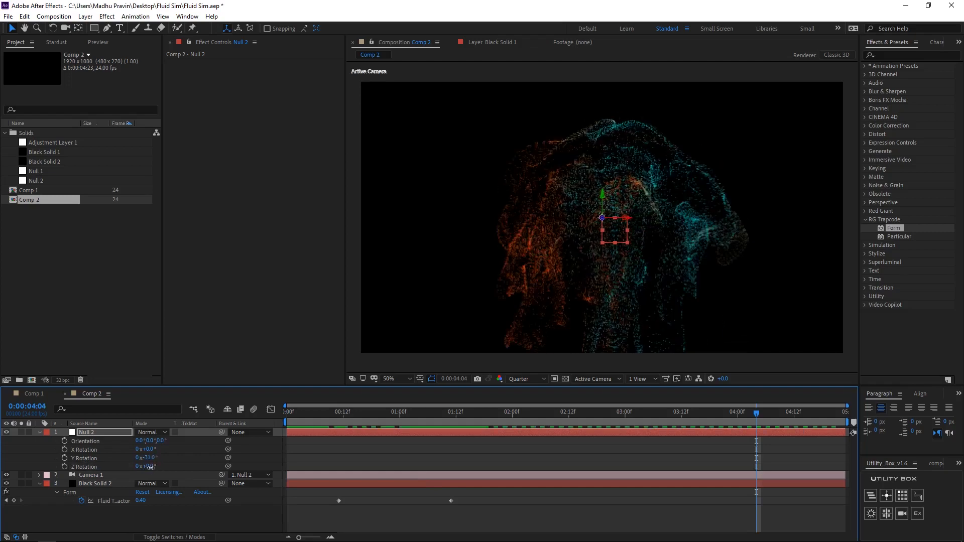
Step: Set the Z Rotation of Null 2 to -43° and scrub the timeline to check the particles at several frames
left_click_drag(150, 467, 131, 470)
left_click(433, 412)
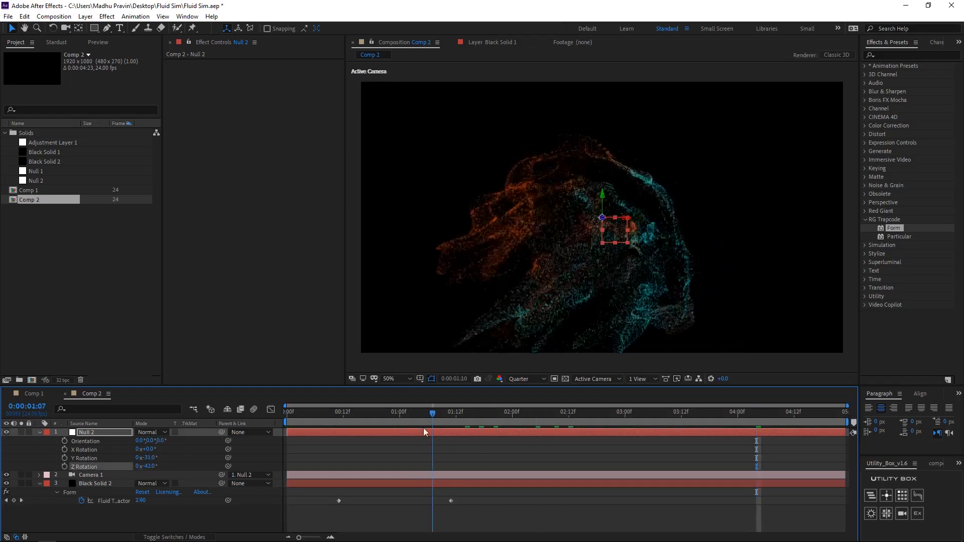
left_click_drag(425, 432, 597, 444)
Step: Set both Particles in X and Particles in Y of the Form effect on Black Solid 2 to 300
left_click(101, 483)
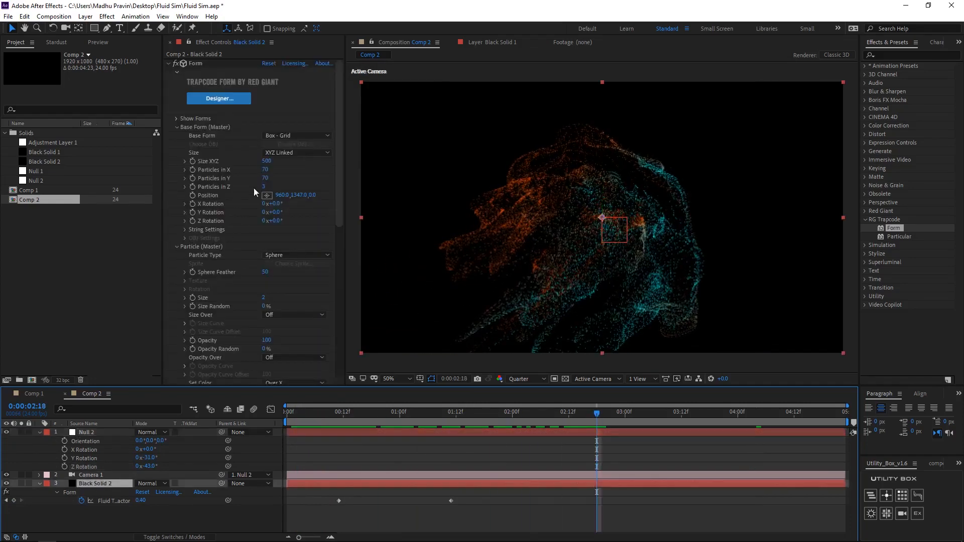
left_click(265, 170)
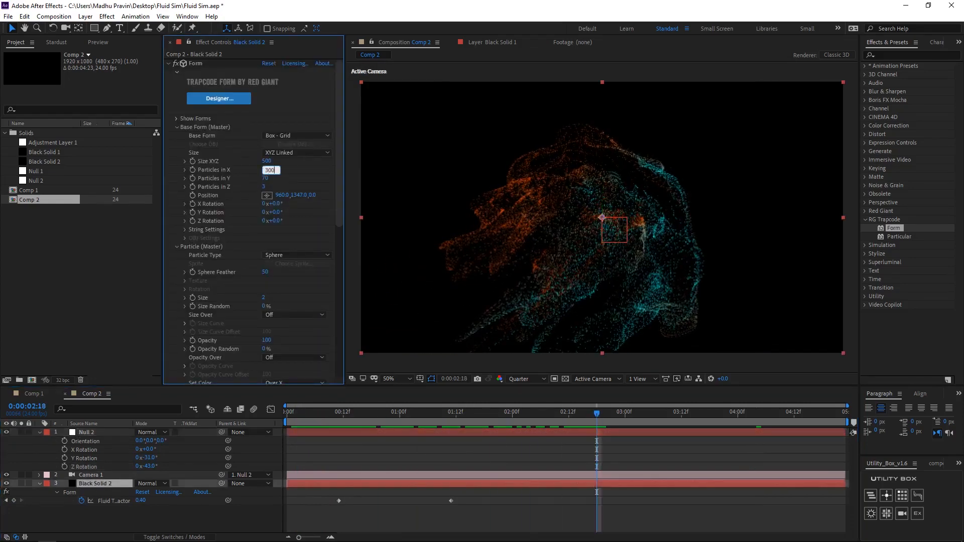
key("Tab")
type("300")
key("Return")
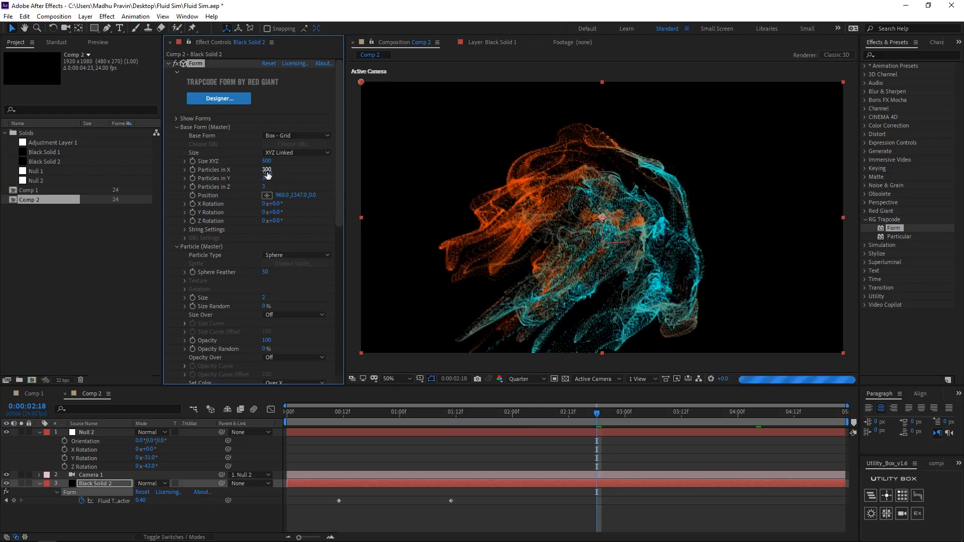
Step: Set the Form particles' Blend Mode to Add and their Size to 1
scroll(250, 257, "down", 8)
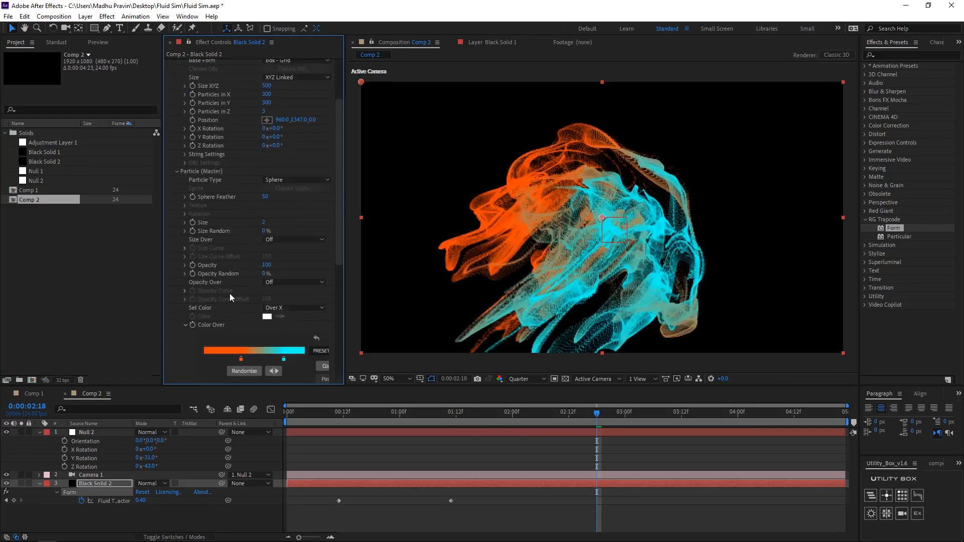
left_click(280, 326)
left_click(278, 340)
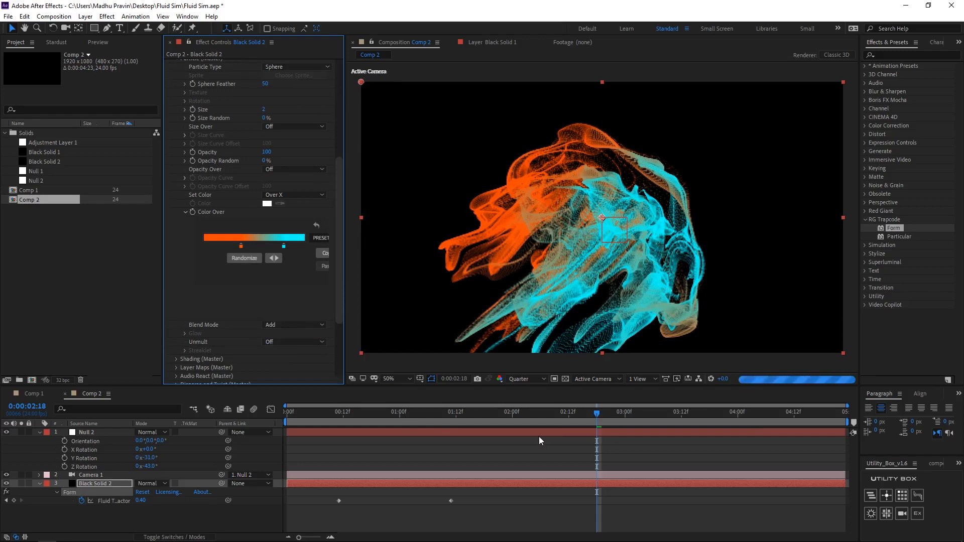
scroll(200, 295, "up", 2)
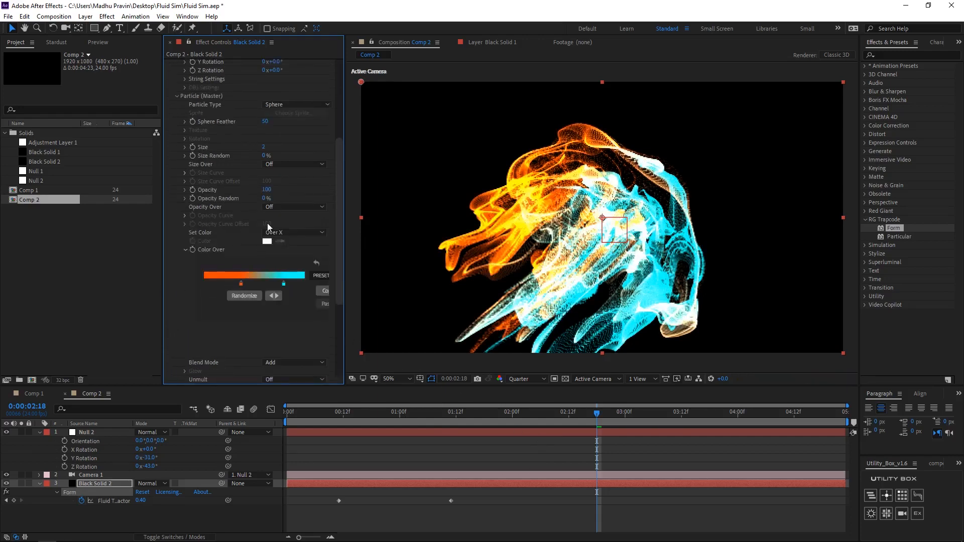
left_click(265, 144)
key("Return")
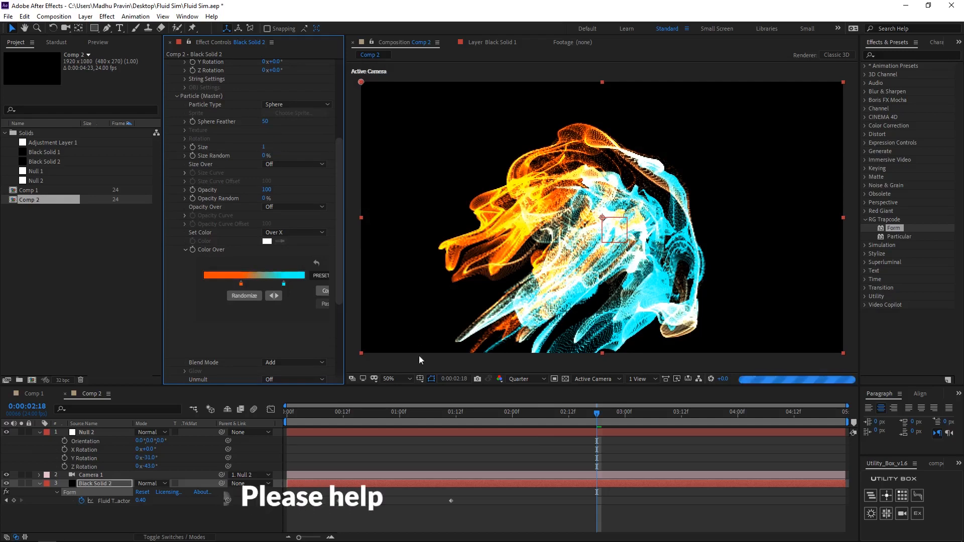
Step: Set the Random Seed in Form's Fluid (Master) settings to 7 and preview the animation from the first frame
scroll(209, 324, "up", 8)
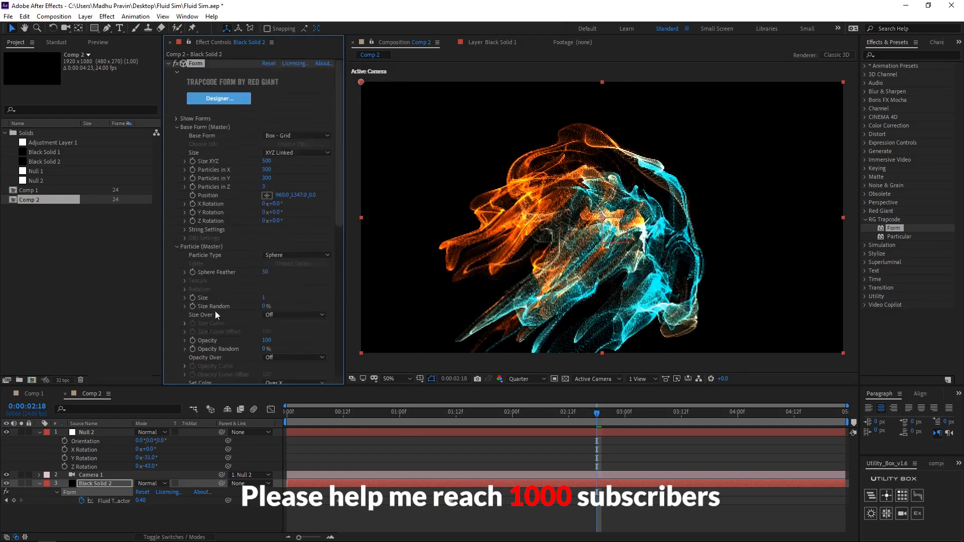
scroll(237, 303, "down", 15)
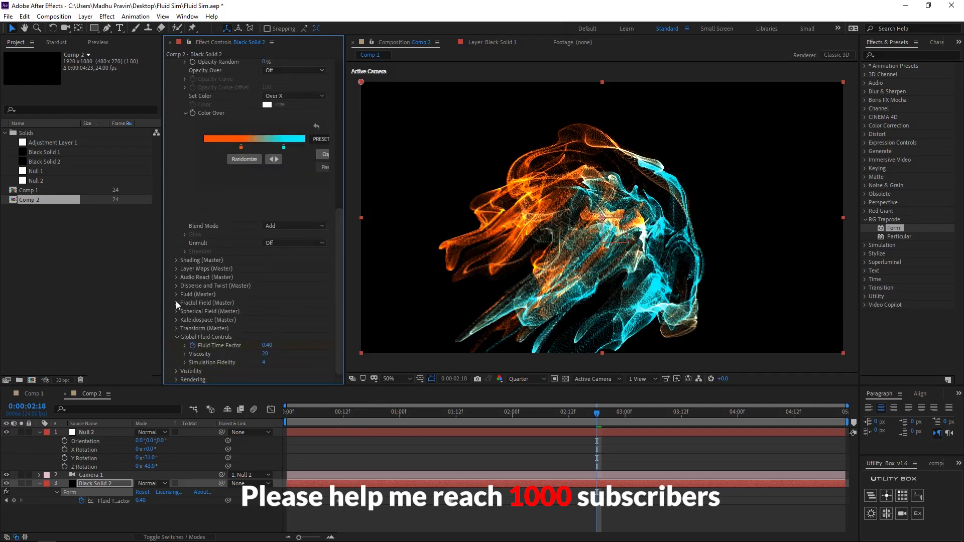
left_click(176, 295)
scroll(176, 295, "down", 3)
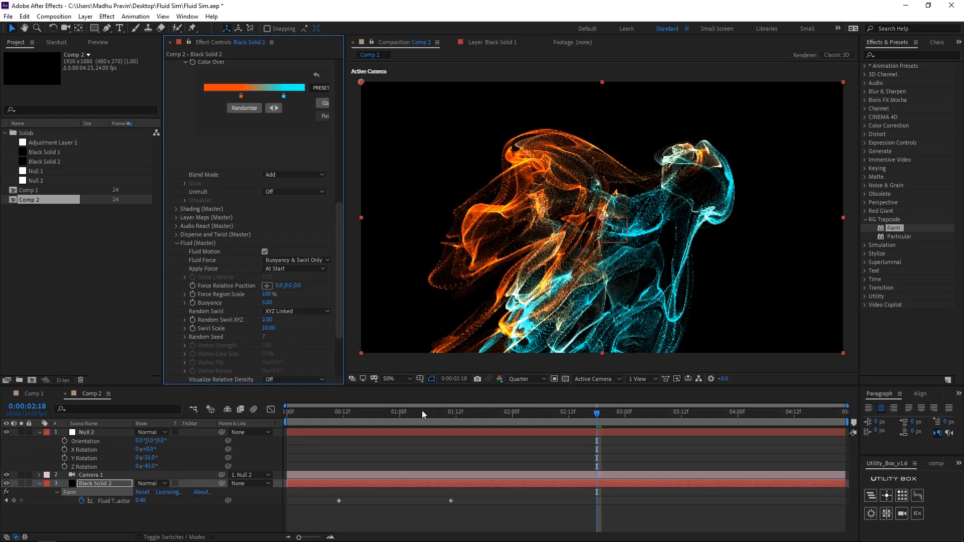
key("Home")
key("space")
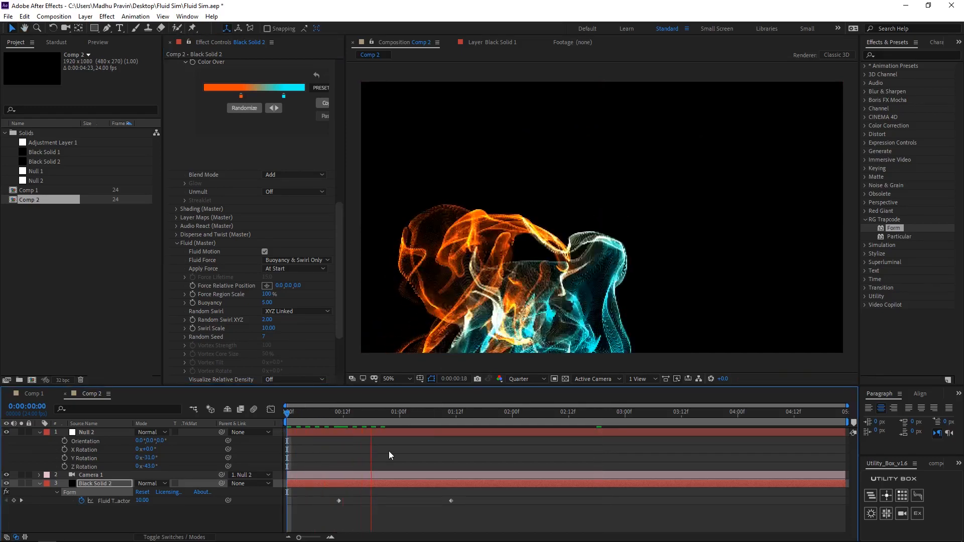
key("space")
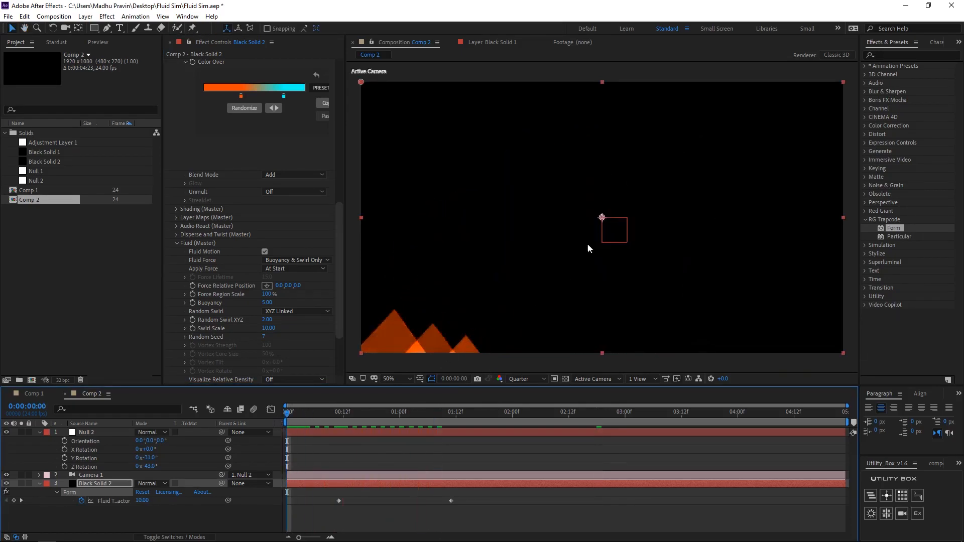
Step: Raise Null 2 along its Y axis, set its Z Rotation to -16°, and preview the new framing
left_click(90, 434)
left_click_drag(602, 192, 600, 161)
left_click_drag(151, 467, 164, 468)
key("space")
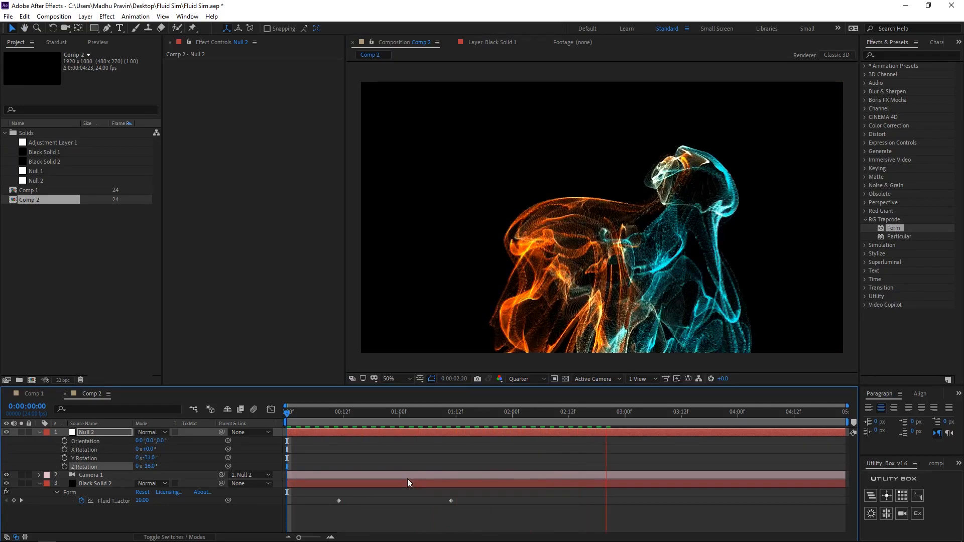
key("space")
Step: Show the composition in 2 Views with Camera 1 selected and expand the camera's Camera Options
left_click(89, 476)
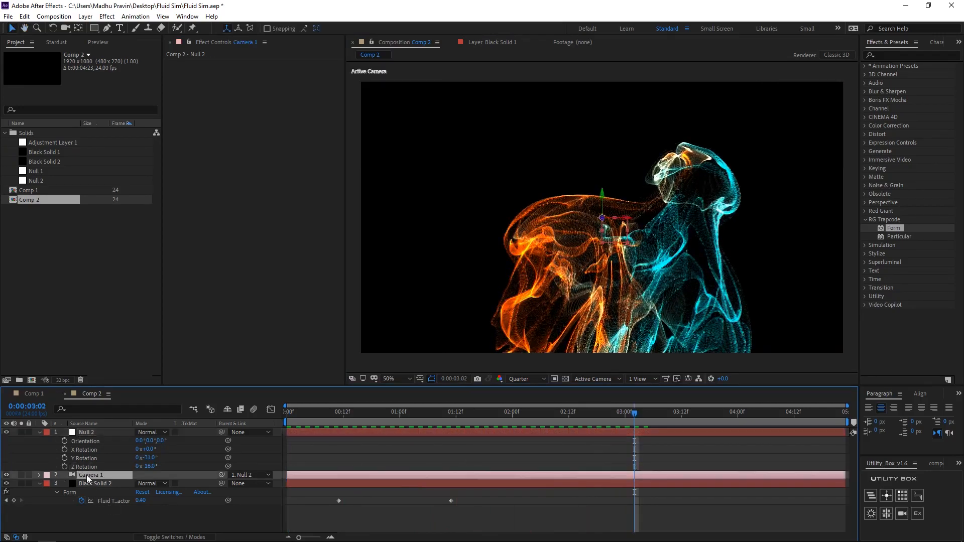
left_click(39, 432)
left_click(638, 378)
left_click(652, 411)
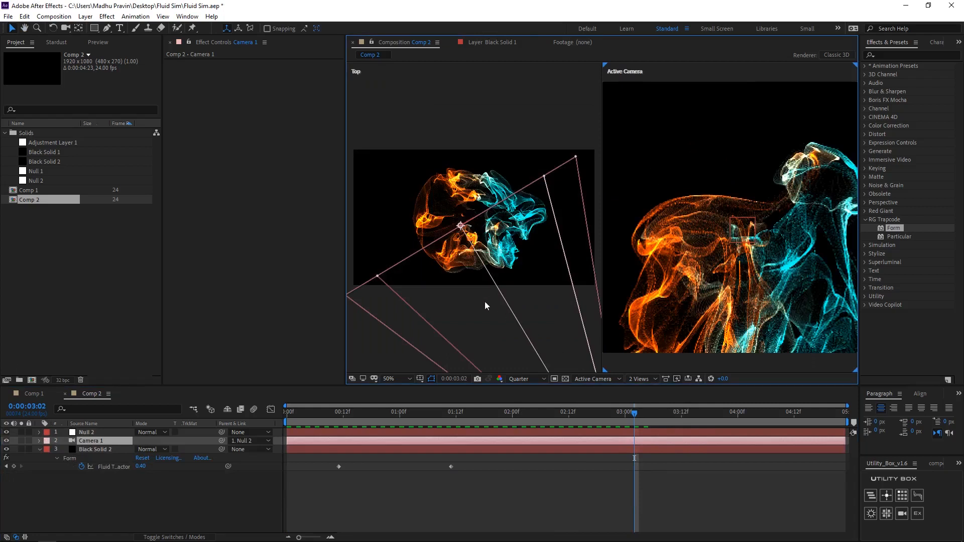
left_click(39, 441)
left_click(48, 458)
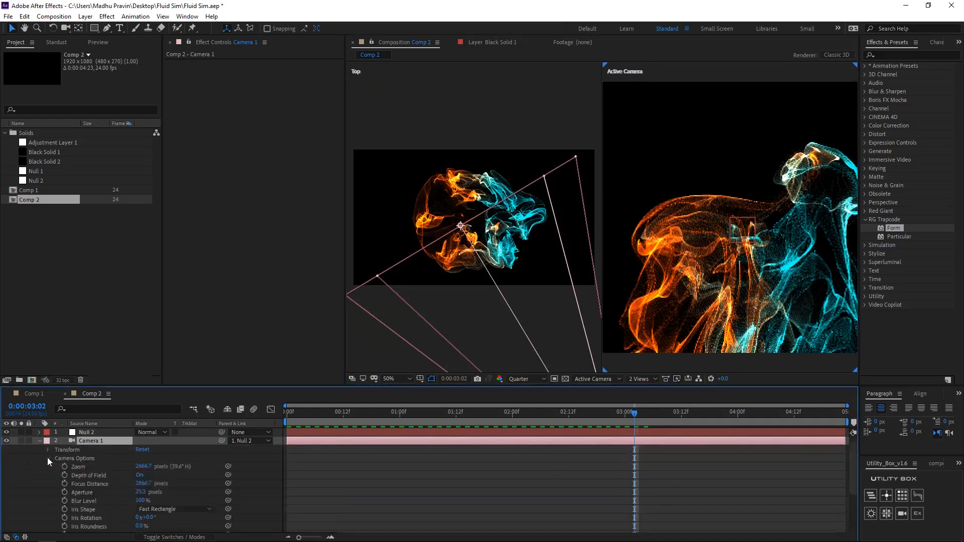
Step: Set Camera 1's Aperture to 307.3 pixels, Blur Level to 322% and Focus Distance to 2575.7 pixels
scroll(151, 477, "down", 2)
left_click_drag(140, 470, 225, 474)
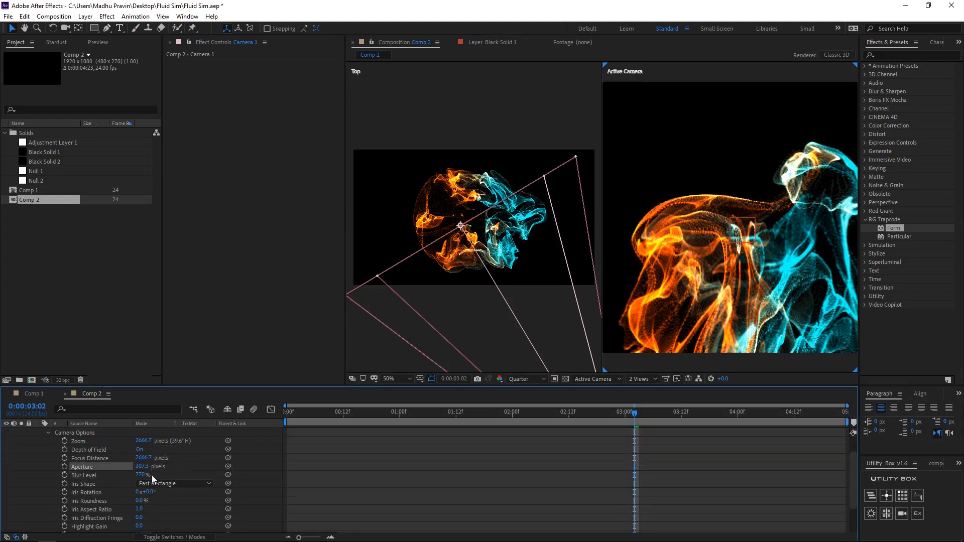
scroll(372, 341, "down", 1)
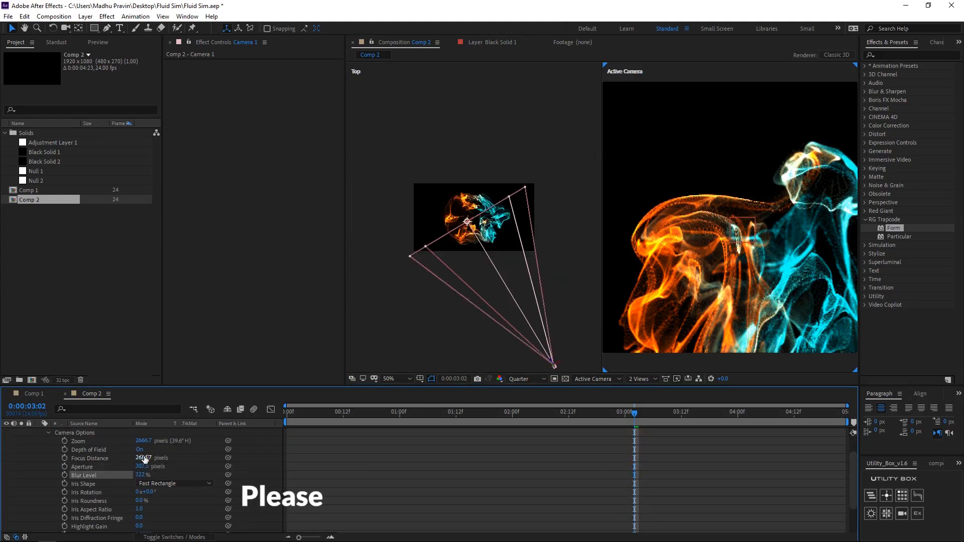
left_click_drag(144, 458, 107, 467)
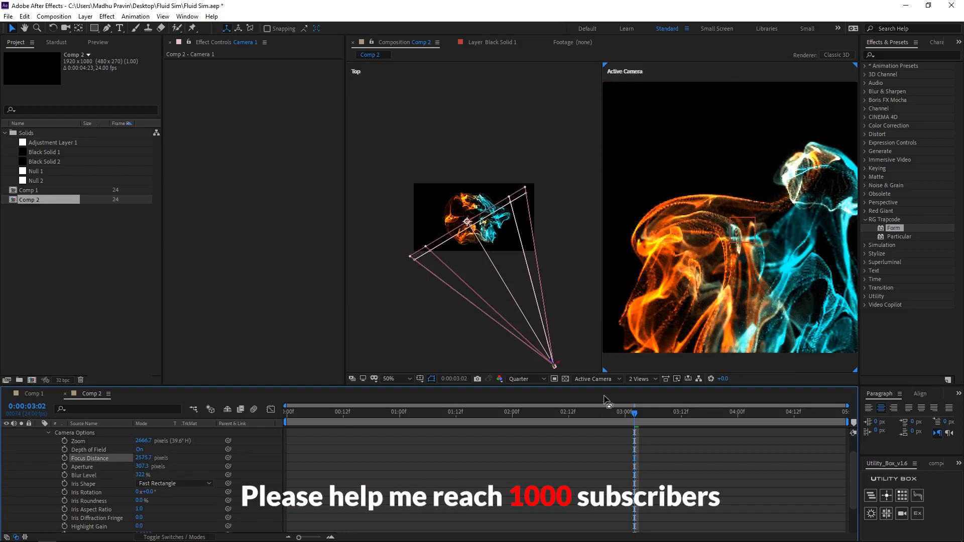
Step: Set the preview resolution to Full and return the composition to 1 View
left_click(532, 378)
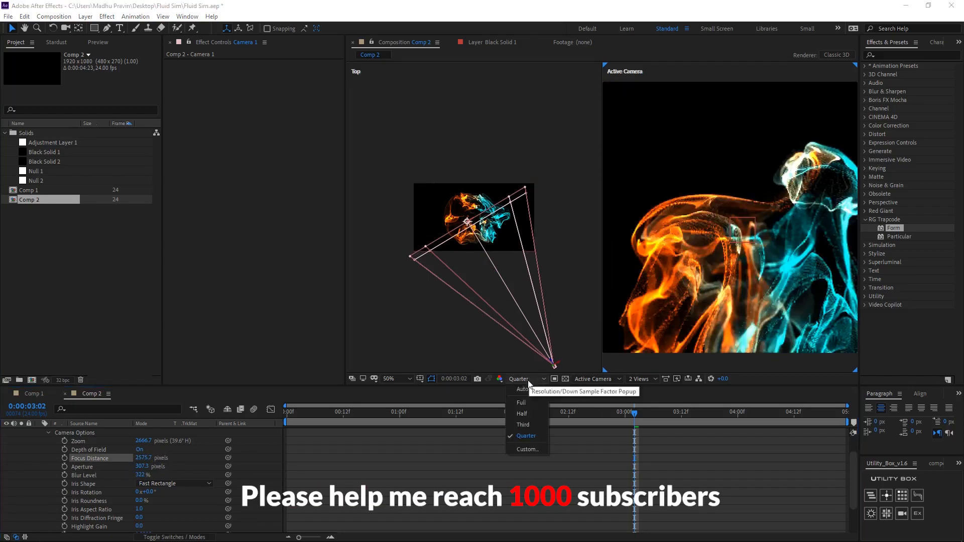
left_click(517, 418)
left_click(638, 379)
left_click(645, 398)
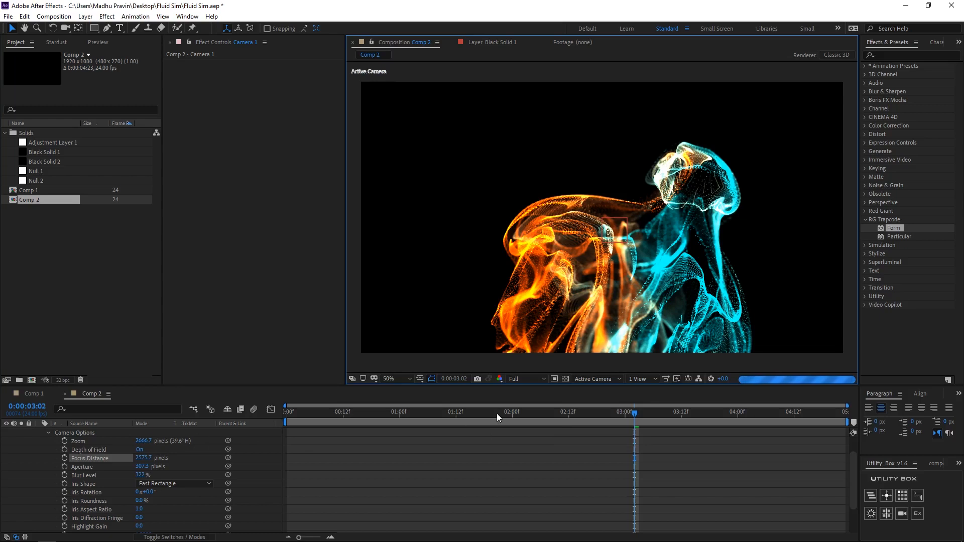
Step: Set the preview resolution to Third and scrub to 0:00:01:23 to check the particles
left_click(520, 379)
left_click(517, 425)
left_click(470, 414)
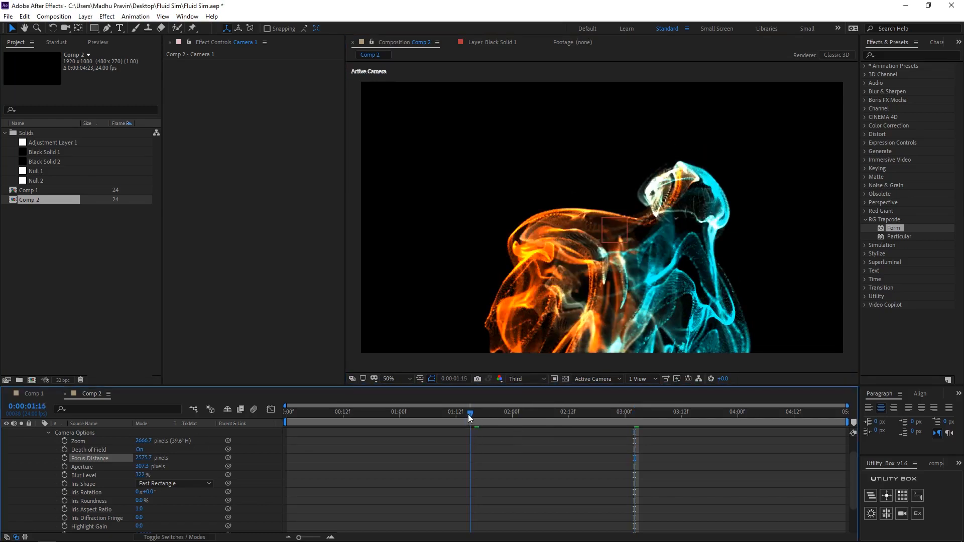
left_click_drag(470, 414, 508, 415)
Step: Check the Form particle Size of Black Solid 2 and preview the animation from the first frame
scroll(102, 475, "up", 2)
left_click(39, 440)
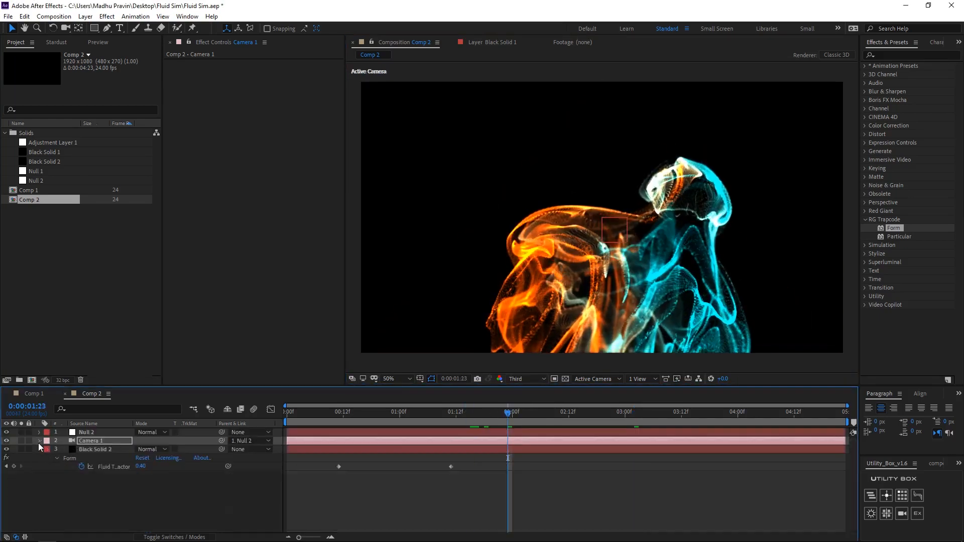
left_click(84, 449)
scroll(233, 296, "down", 1)
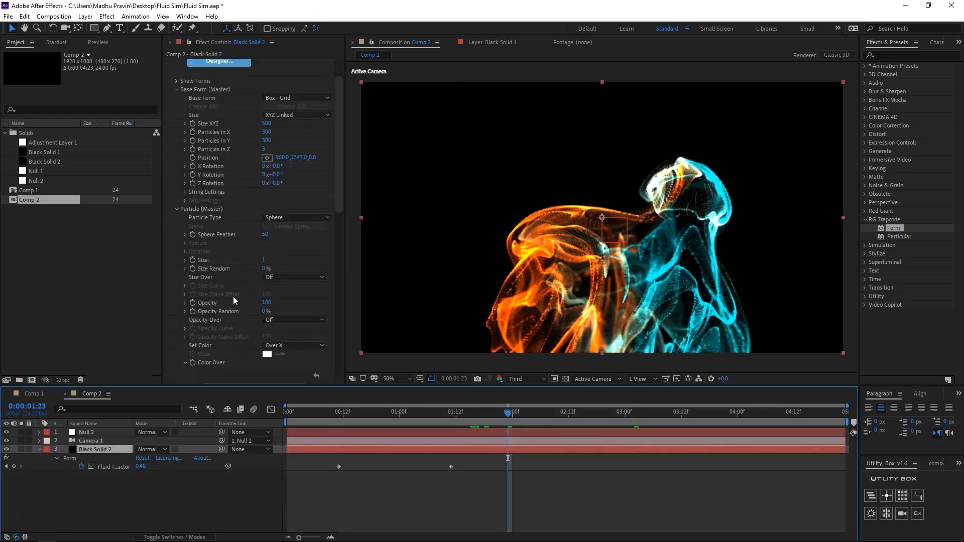
left_click(264, 260)
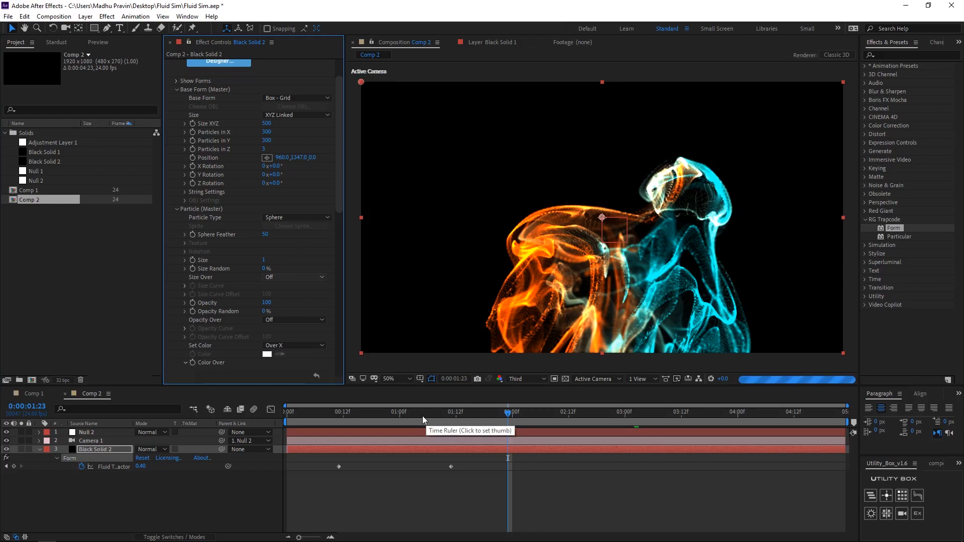
left_click_drag(423, 416, 278, 433)
key("space")
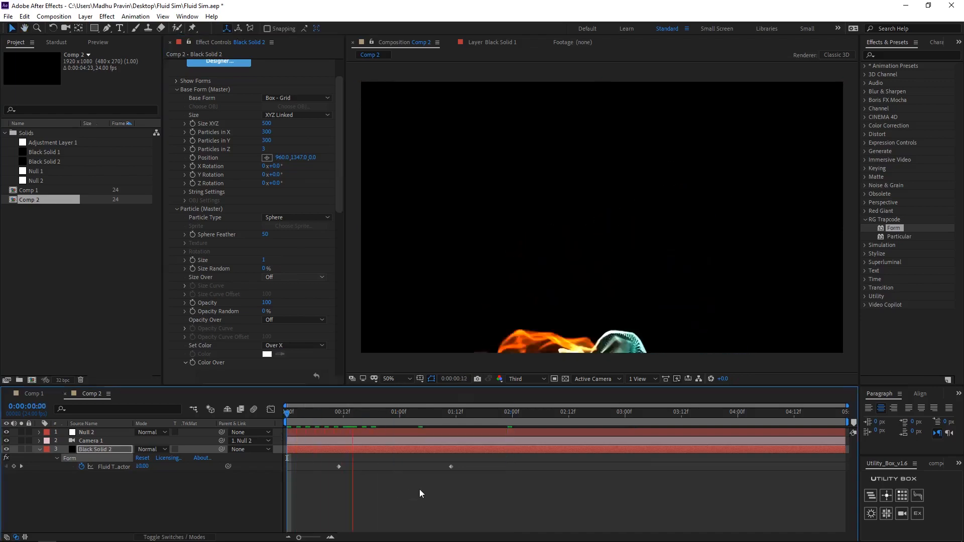
Step: Set the preview resolution to Half and preview the animation again from the first frame
left_click(519, 379)
left_click(520, 414)
left_click_drag(454, 413, 277, 439)
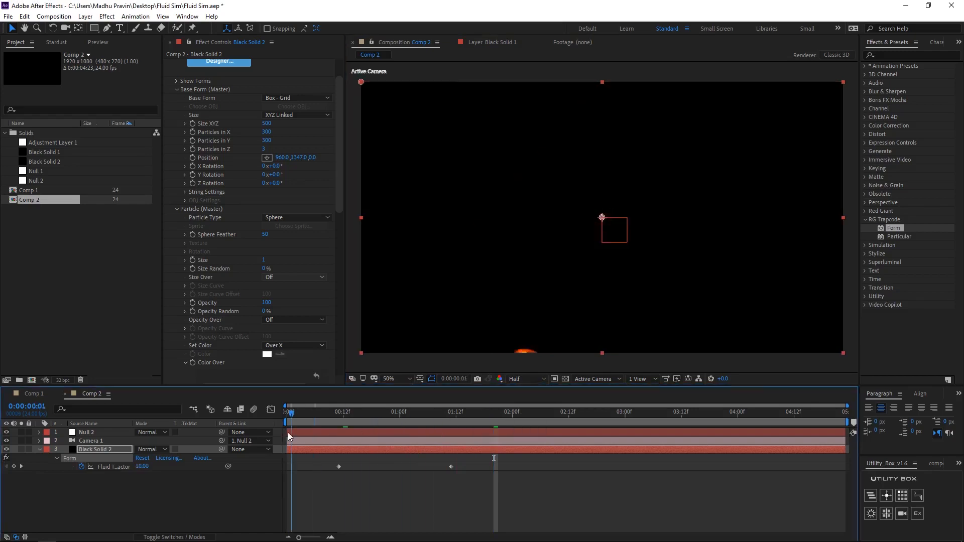
key("space")
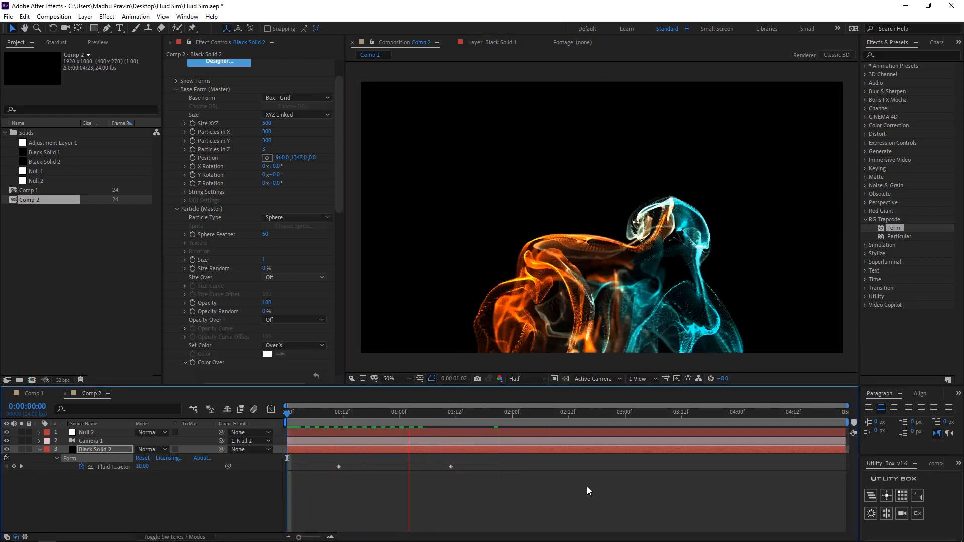
key("space")
Step: Set the Z Rotation of Null 2 to -4°
left_click(90, 432)
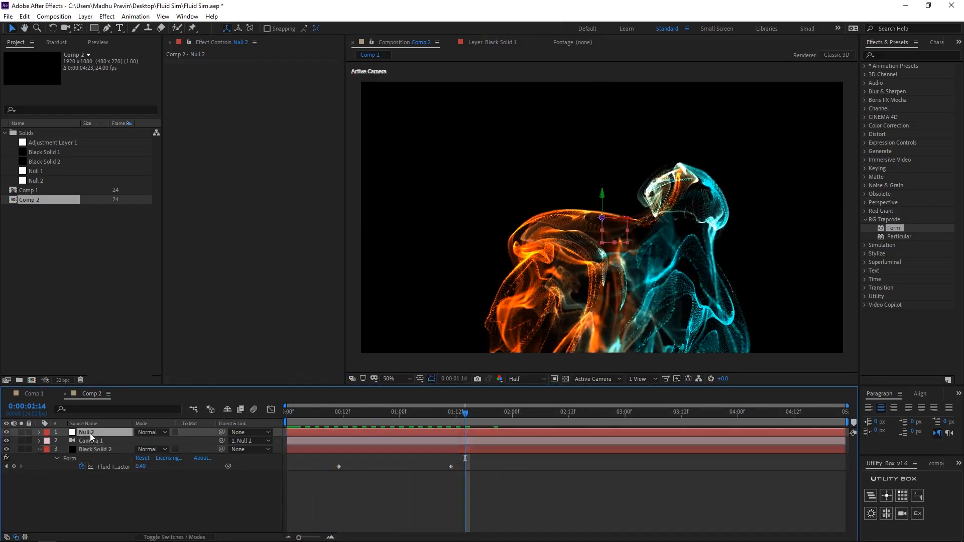
key("r")
left_click_drag(147, 462, 158, 466)
key("ctrl+z")
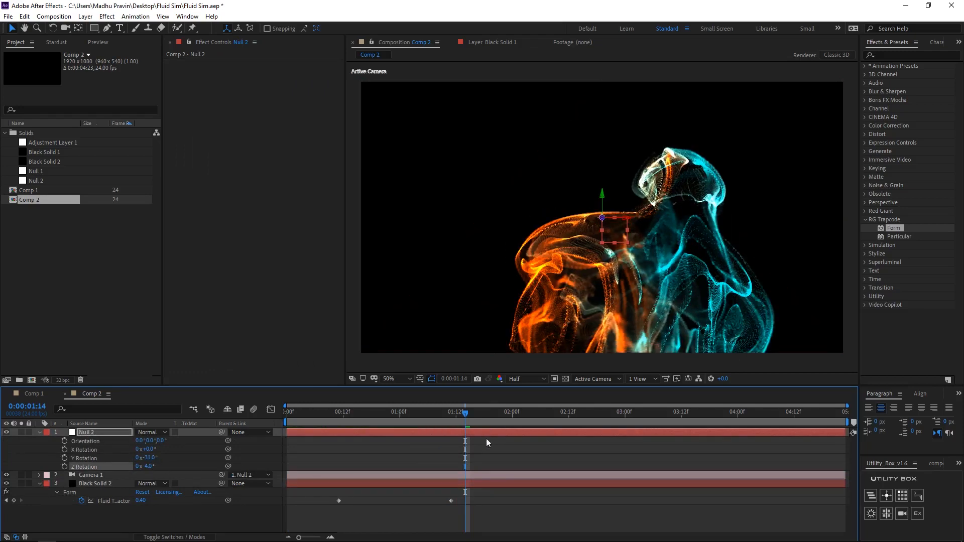
Step: Shift Null 2 in the positive X direction to centre the particles in the frame and preview from the start
left_click_drag(629, 218, 663, 217)
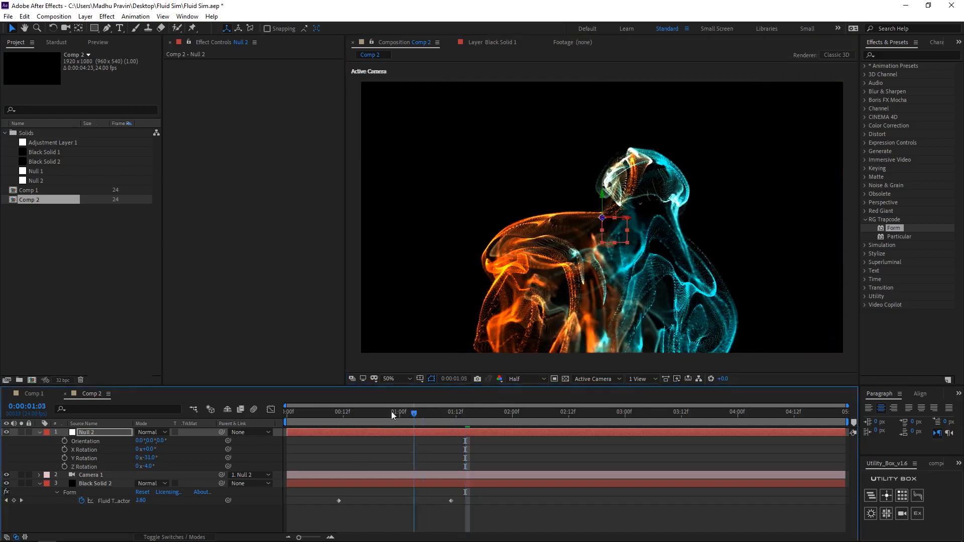
key("Home")
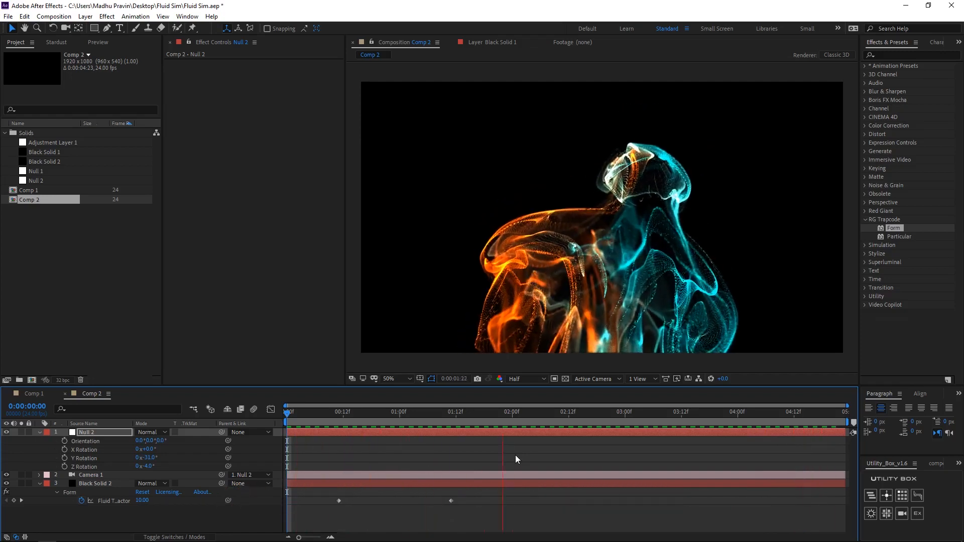
key("space")
Step: Open the camera options of Camera 1 and strengthen its depth-of-field blur
left_click(63, 475)
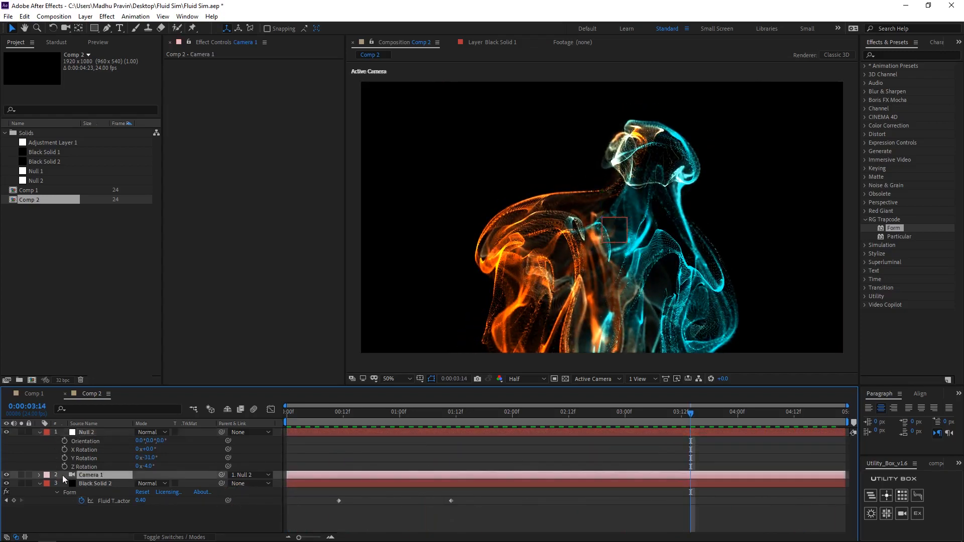
left_click(39, 475)
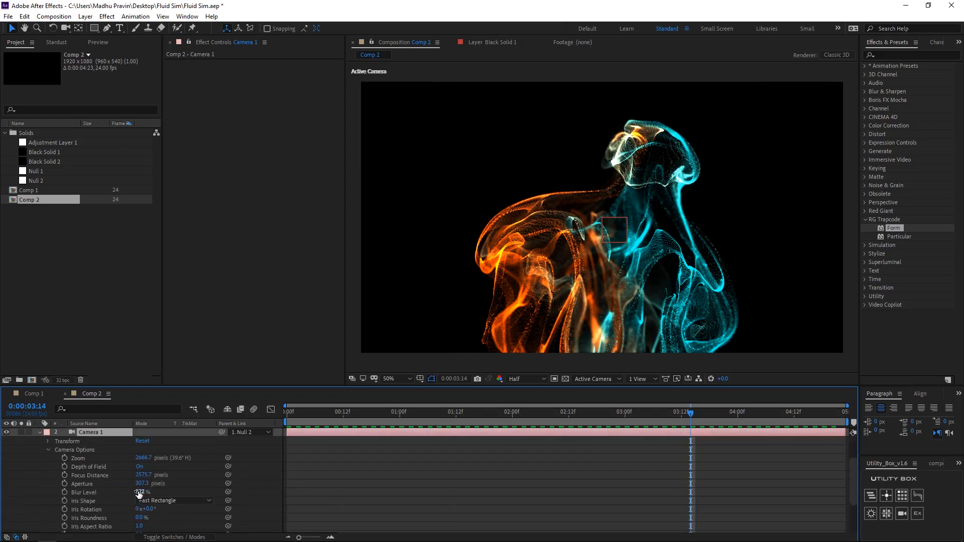
left_click_drag(142, 484, 160, 494)
left_click(39, 432)
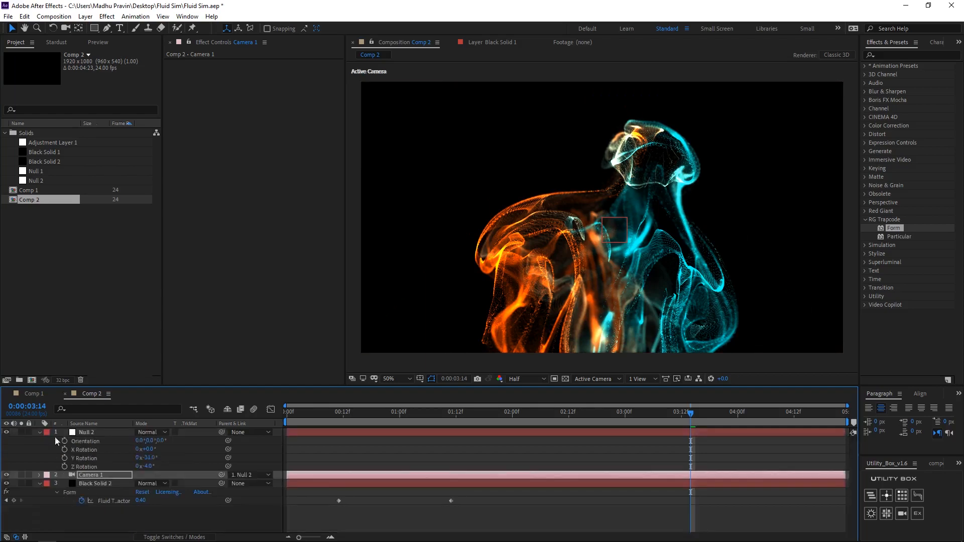
Step: Add a new adjustment layer to Comp 2 and place it above Null 2 in the layer stack
left_click(40, 433)
right_click(71, 475)
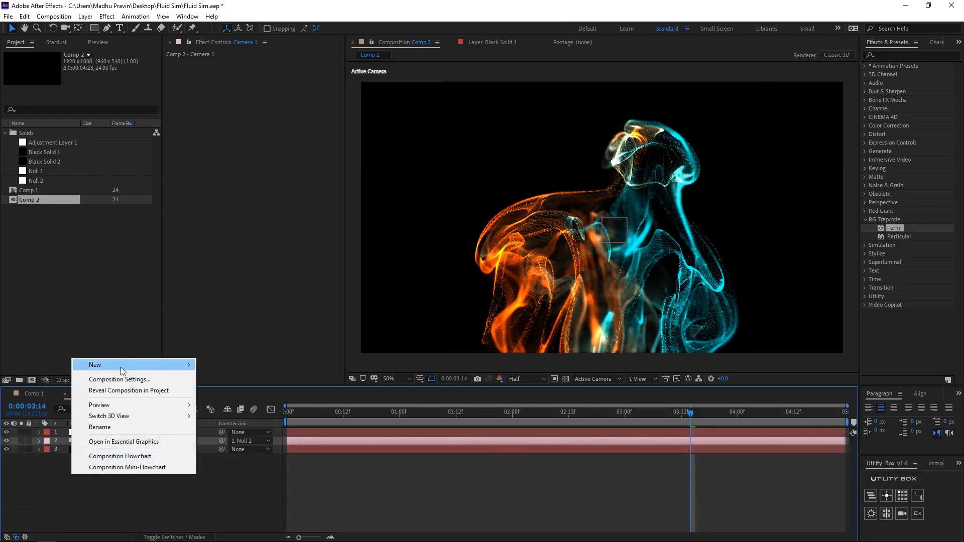
mouse_move(126, 365)
left_click(234, 445)
left_click(90, 430)
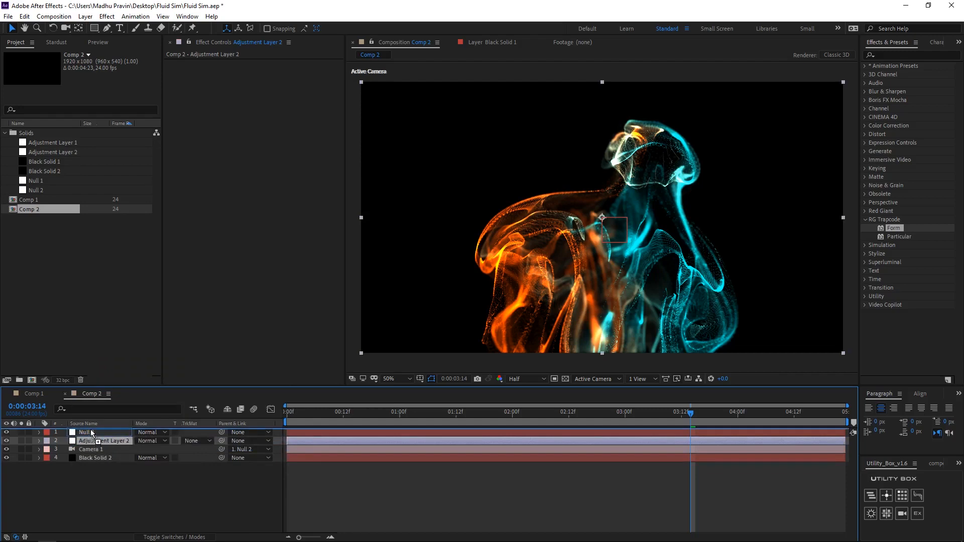
Step: Find the Stylize Glow effect and apply it to the new adjustment layer
left_click(892, 55)
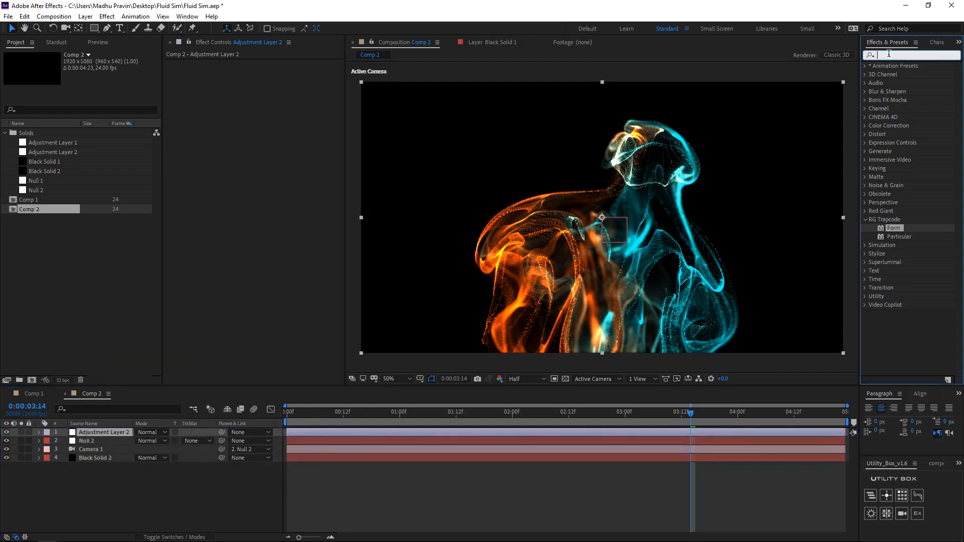
type("glow")
left_click_drag(902, 117, 126, 430)
Step: Set the Glow Threshold to about 97%, adjust the Glow Radius and Glow Intensity, and check the result at 0:00:02:06
left_click_drag(274, 80, 353, 91)
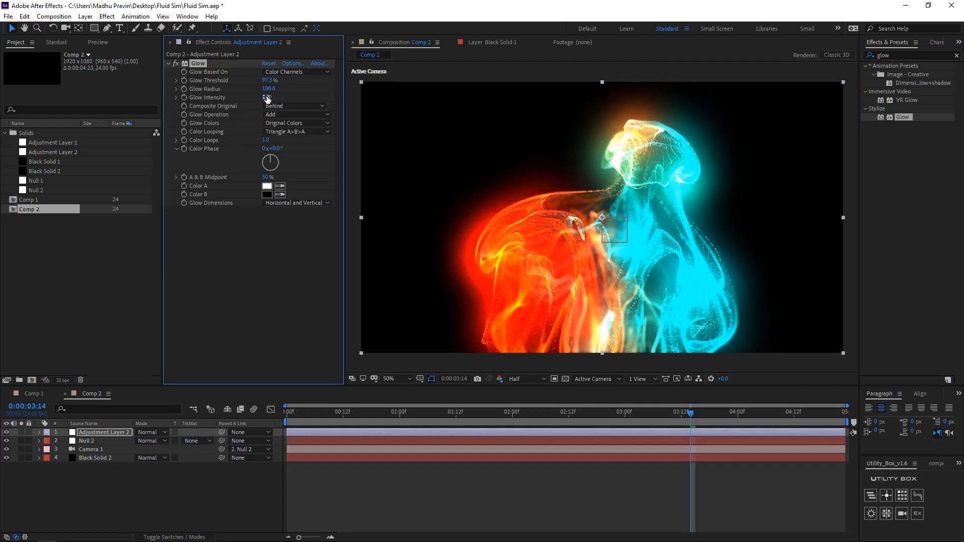
left_click_drag(267, 98, 398, 87)
left_click_drag(456, 400, 540, 430)
left_click(28, 535)
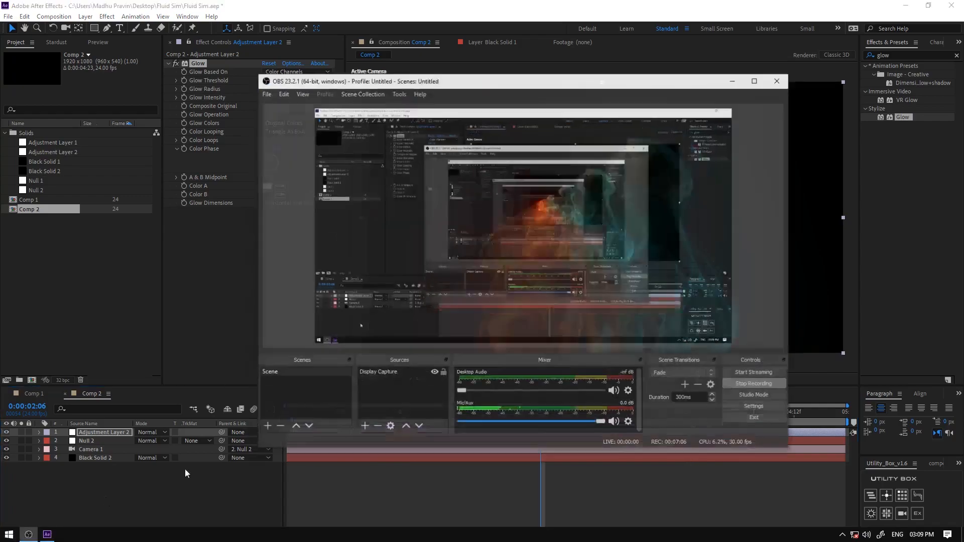